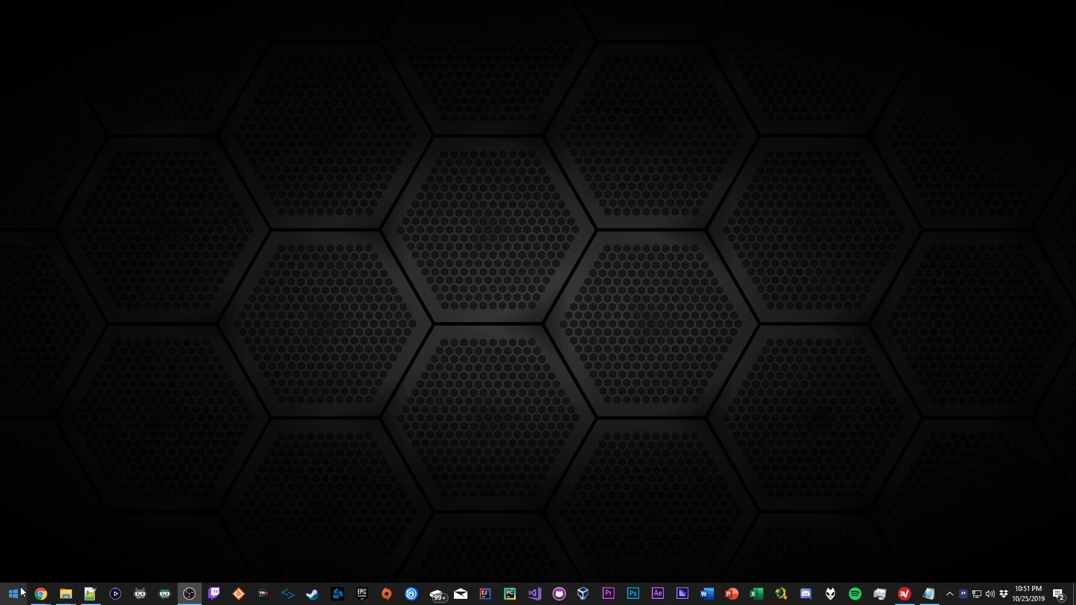
Bring up the DumaOS Hybrid VPN page in Chrome and open its VPN setup form.
{"action": "mouse_move", "coordinate": [43, 595]}
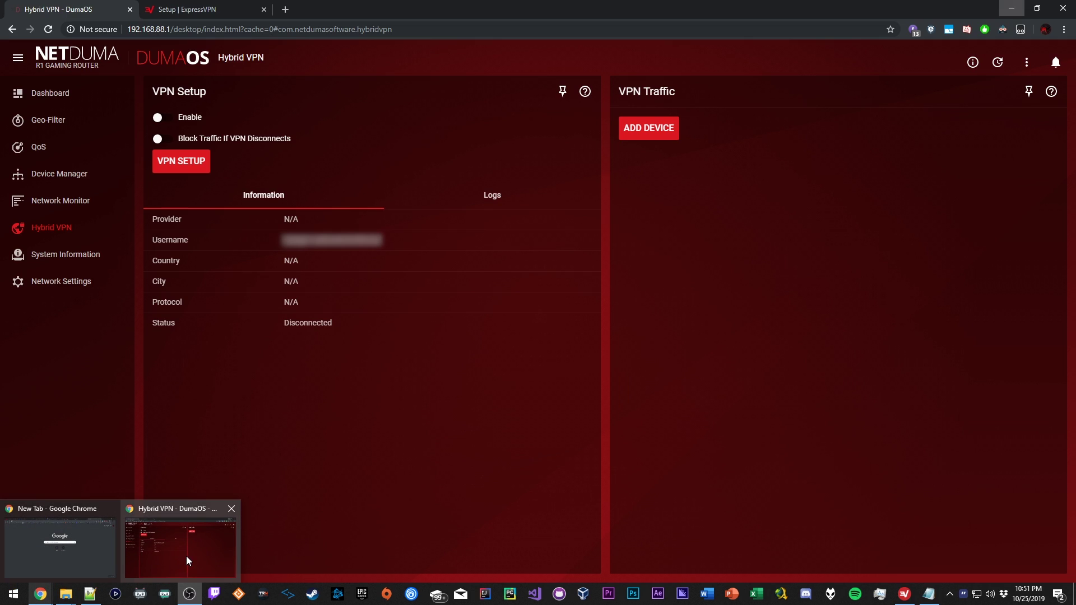
{"action": "left_click", "coordinate": [186, 556]}
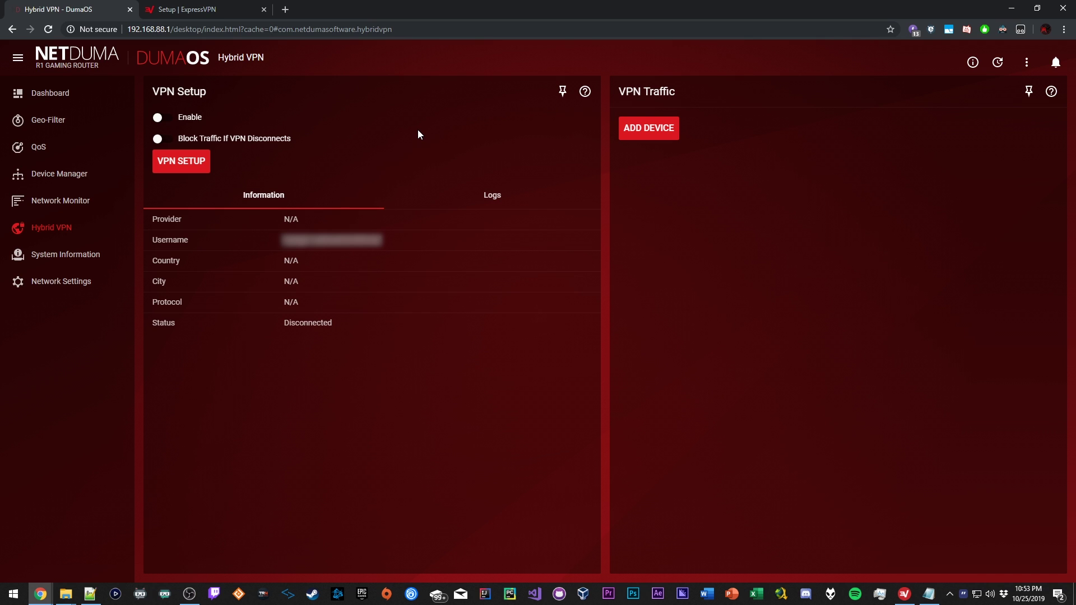
{"action": "left_click", "coordinate": [193, 162]}
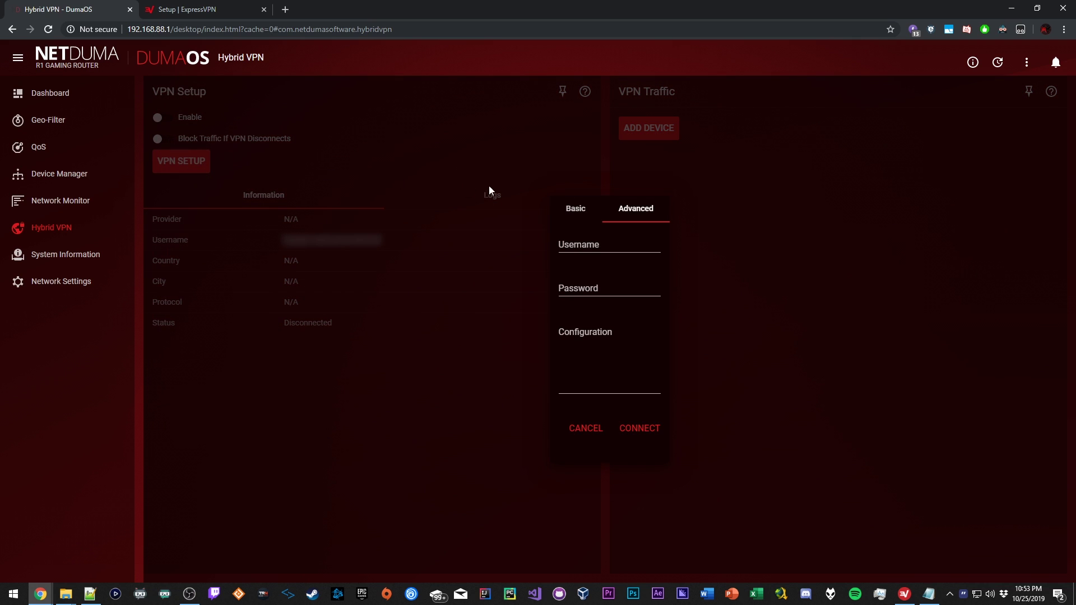
Check the provider options in the basic VPN setup and return to the advanced form.
{"action": "left_click", "coordinate": [582, 212]}
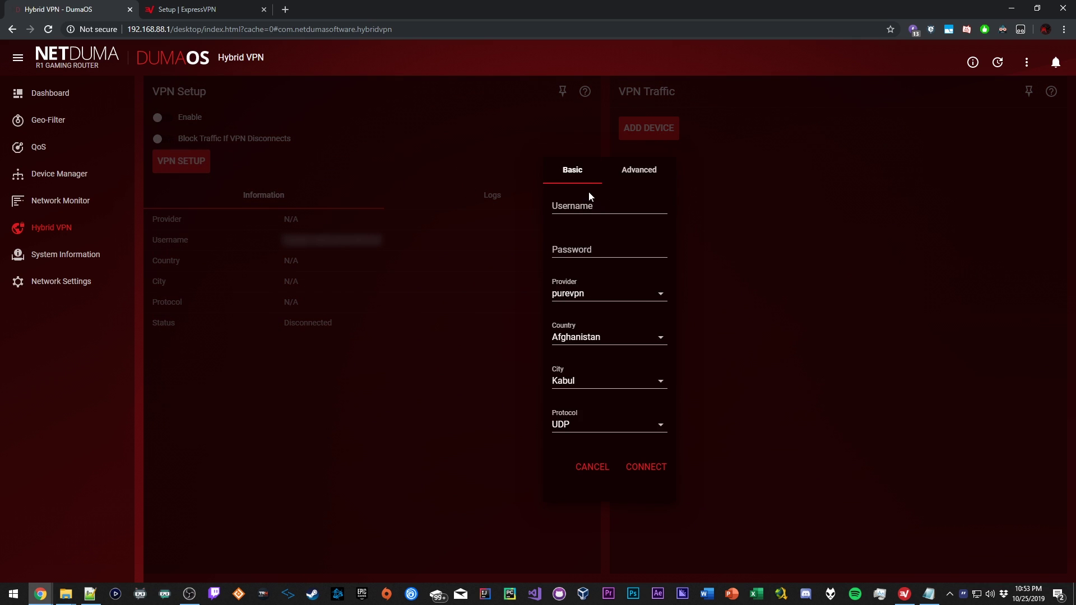
{"action": "left_click", "coordinate": [572, 296]}
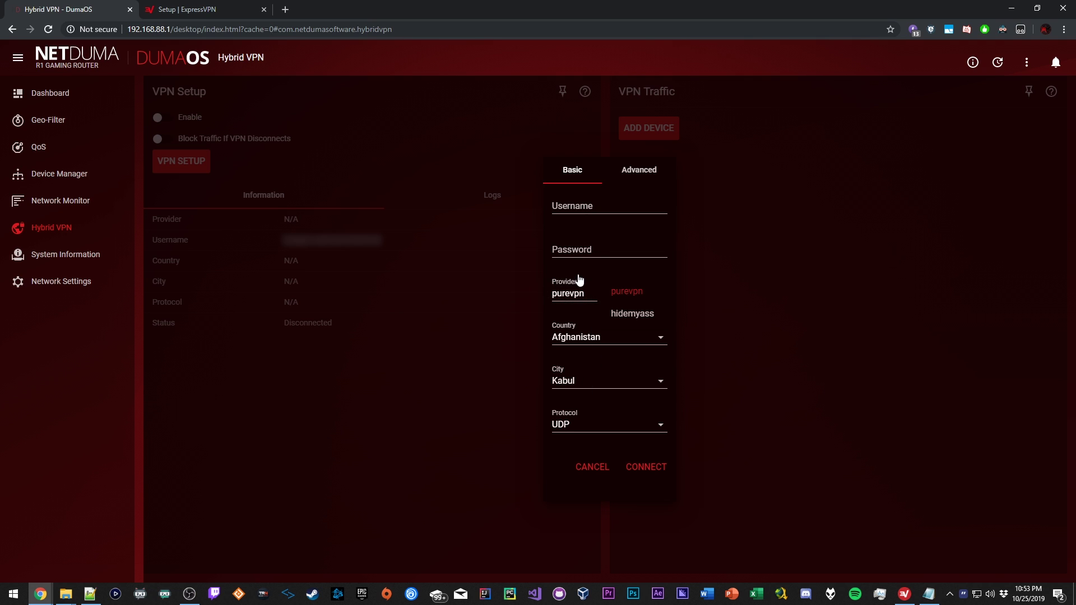
{"action": "left_click", "coordinate": [638, 174]}
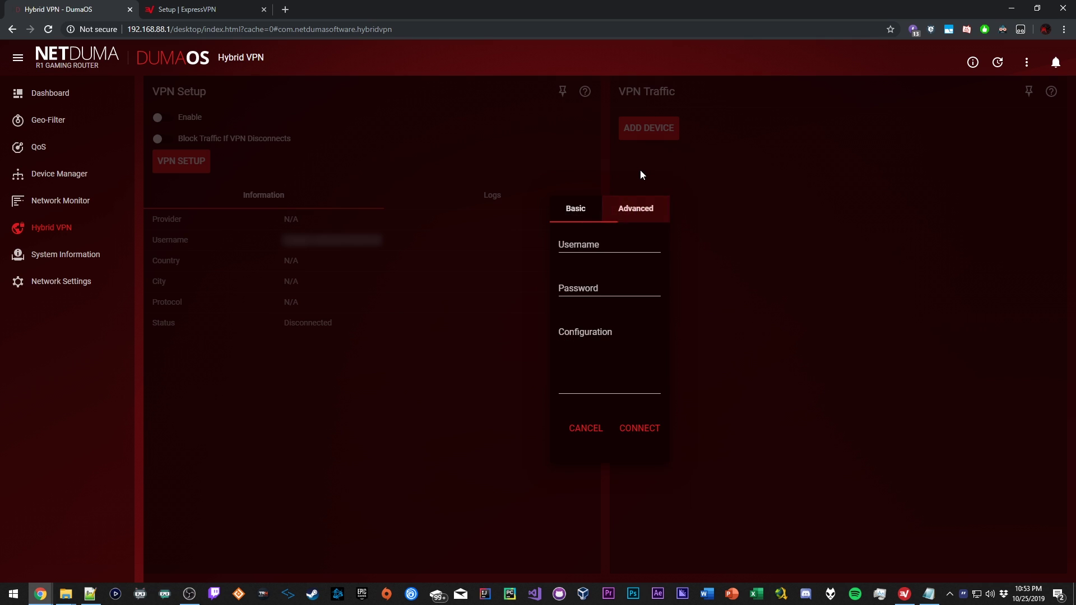
{"action": "left_click", "coordinate": [577, 246]}
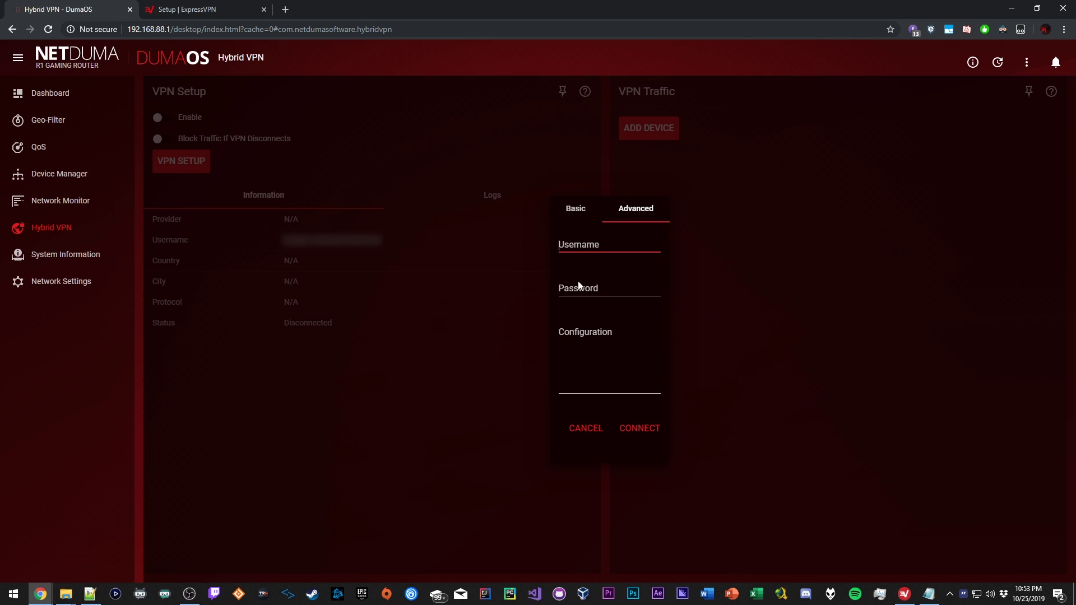
{"action": "left_click", "coordinate": [577, 288]}
{"action": "left_click", "coordinate": [578, 331]}
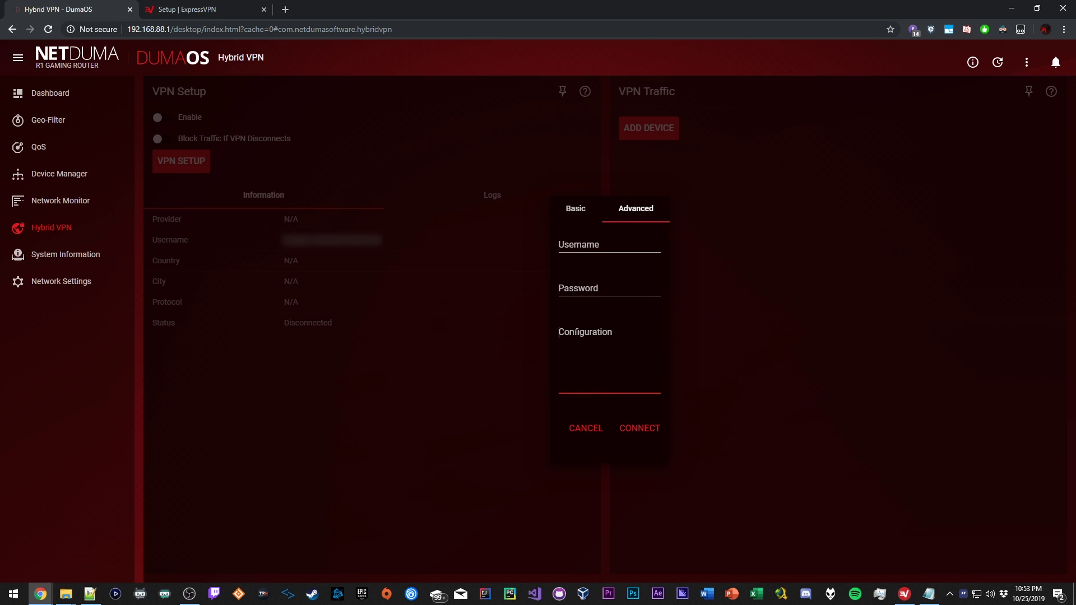
{"action": "left_click", "coordinate": [582, 245]}
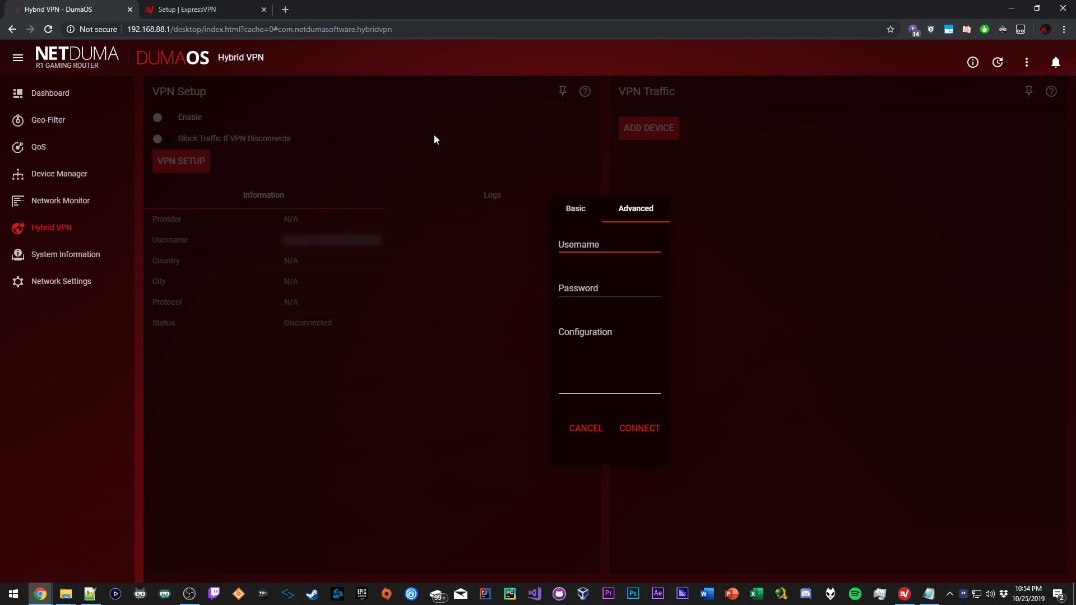
Copy the OpenVPN username from ExpressVPN's Manual Config page into the Username field of the router's advanced VPN form.
{"action": "left_click", "coordinate": [203, 8]}
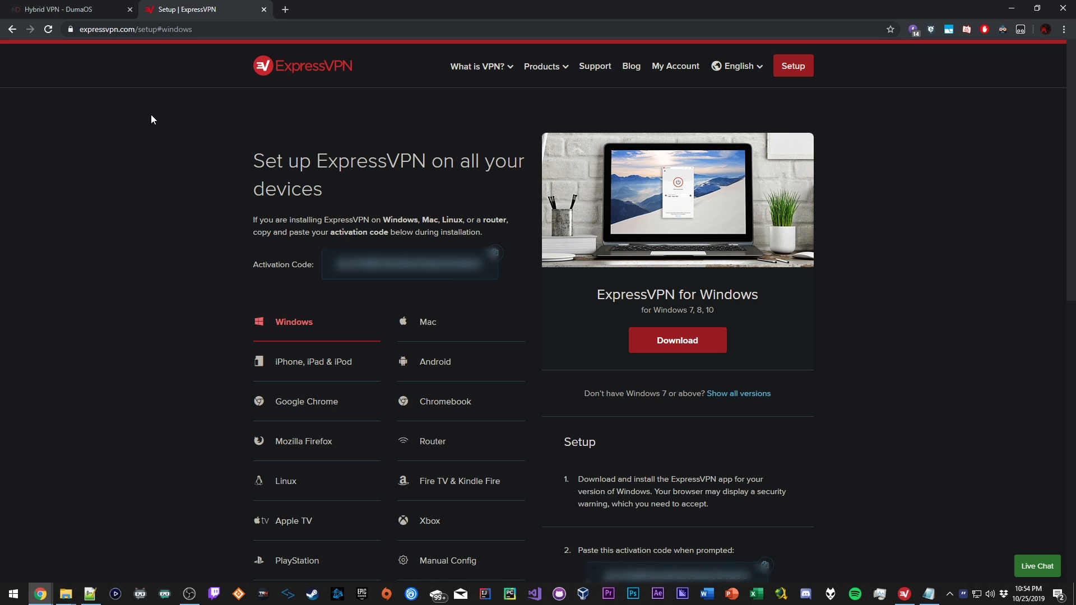
{"action": "left_click", "coordinate": [446, 565]}
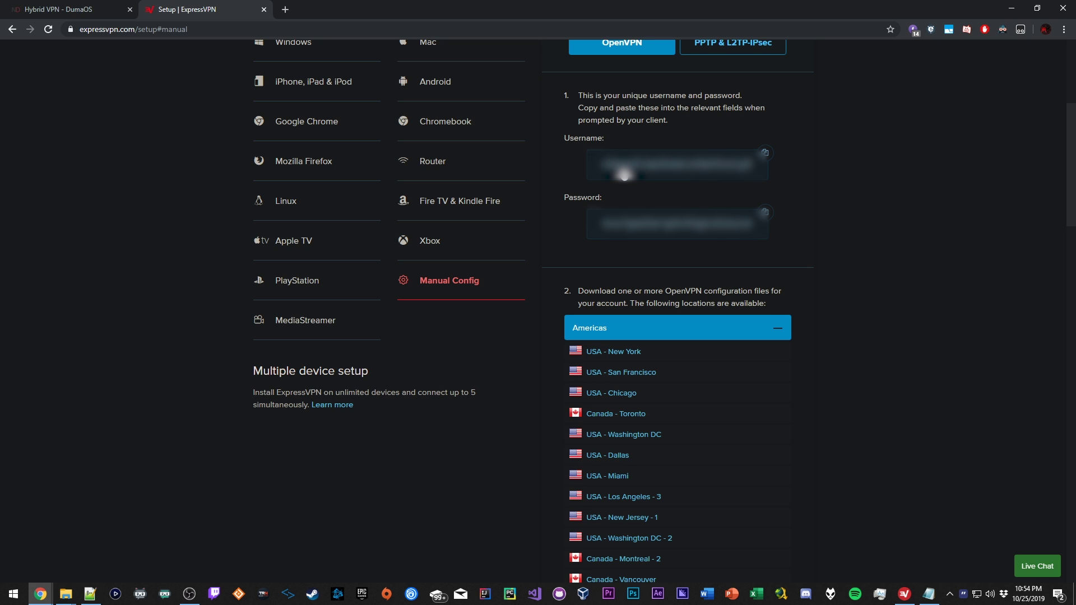
{"action": "left_click", "coordinate": [619, 170]}
{"action": "left_click", "coordinate": [70, 7]}
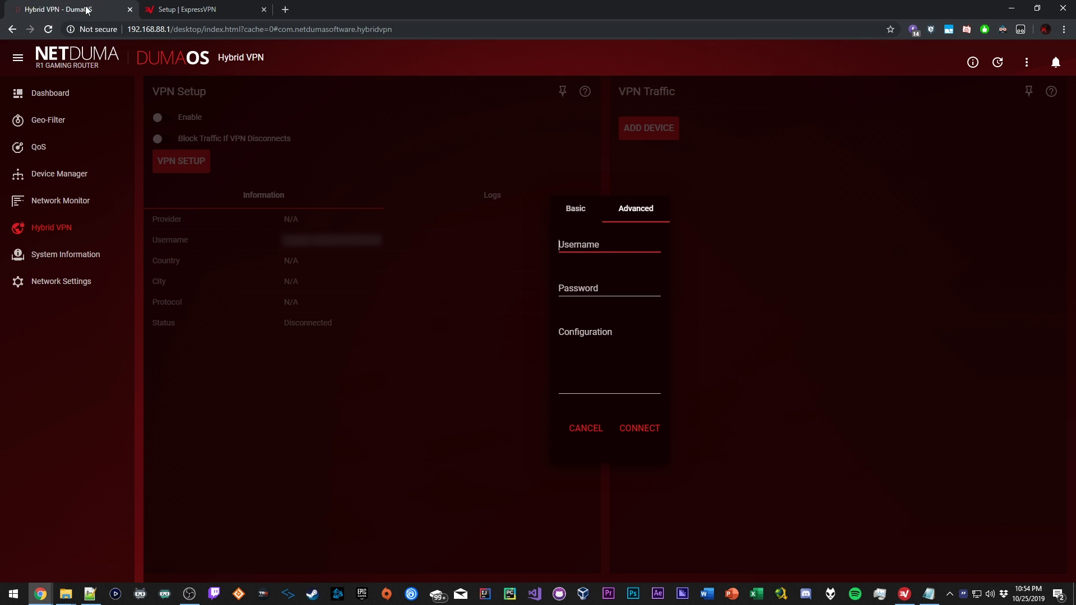
{"action": "left_click", "coordinate": [585, 245]}
{"action": "key", "text": "ctrl+v"}
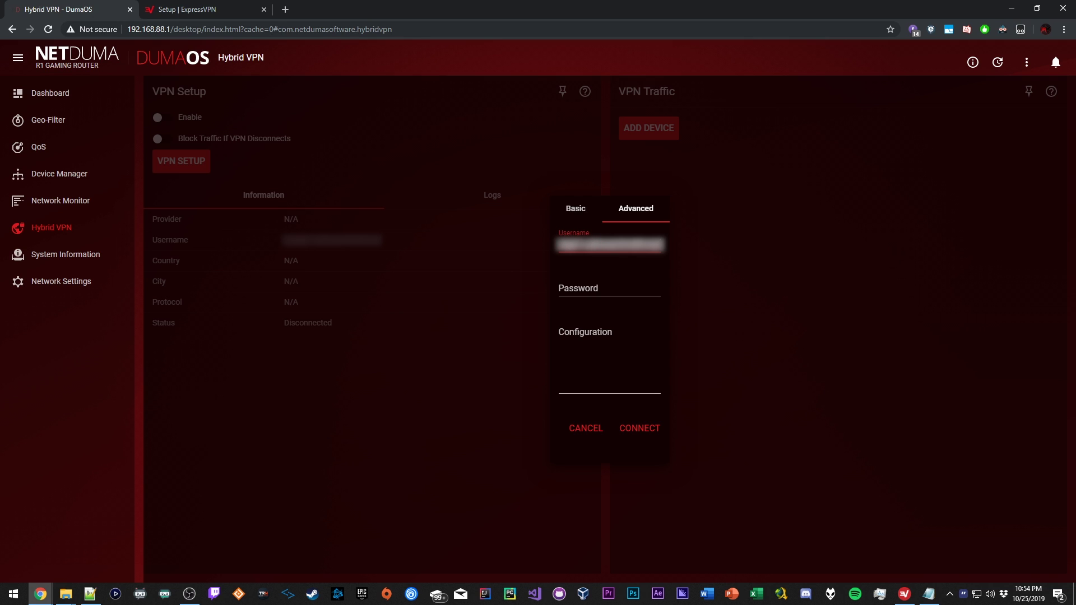
Copy the OpenVPN password from the ExpressVPN setup page into the Password field of the router's VPN form.
{"action": "left_click", "coordinate": [212, 7]}
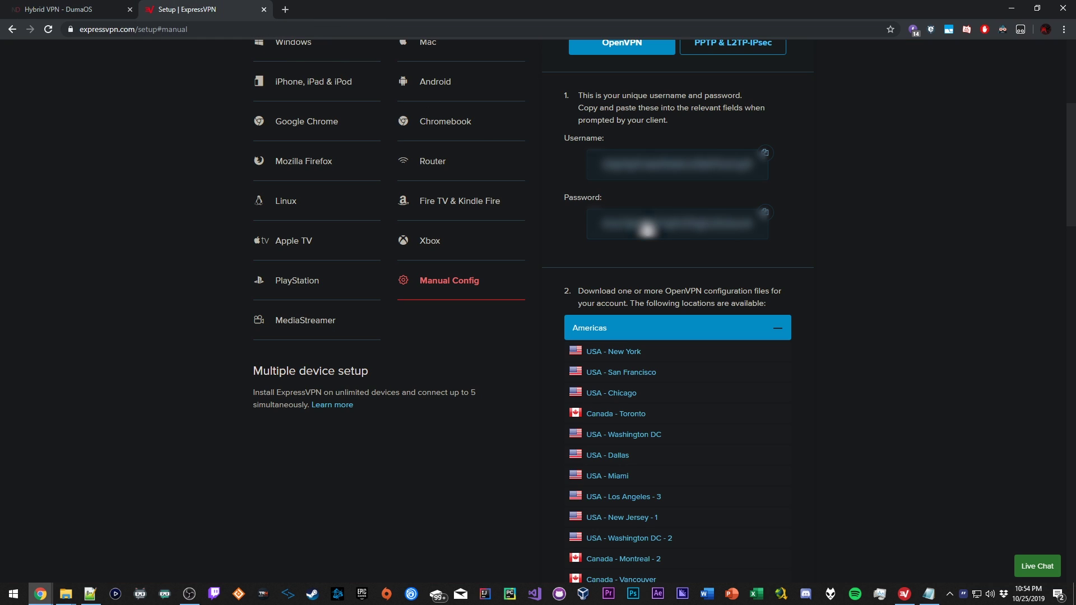
{"action": "left_click", "coordinate": [650, 229]}
{"action": "left_click", "coordinate": [56, 9]}
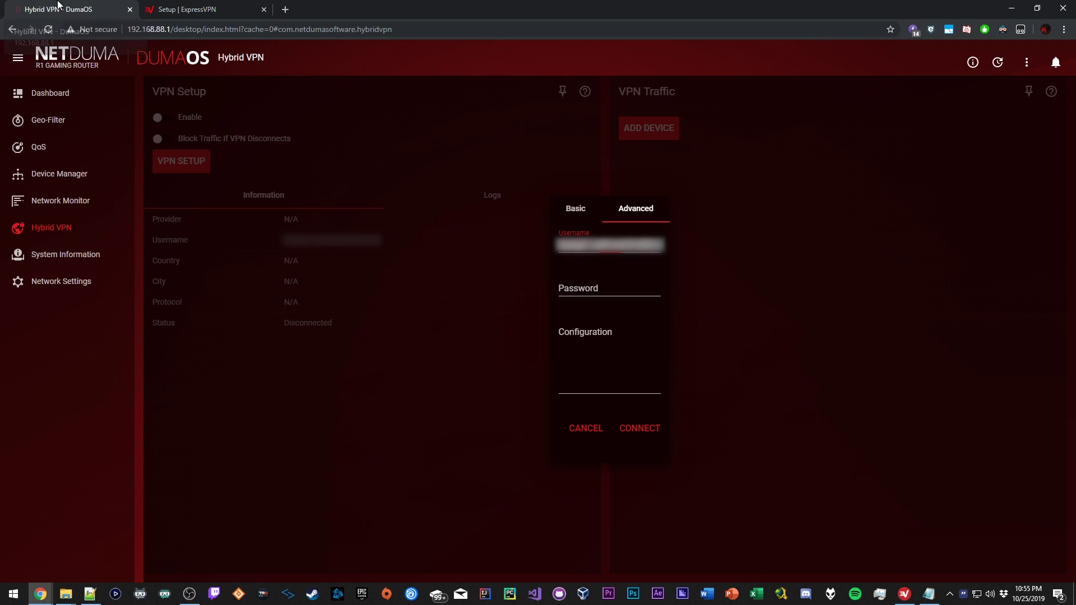
{"action": "left_click", "coordinate": [580, 288]}
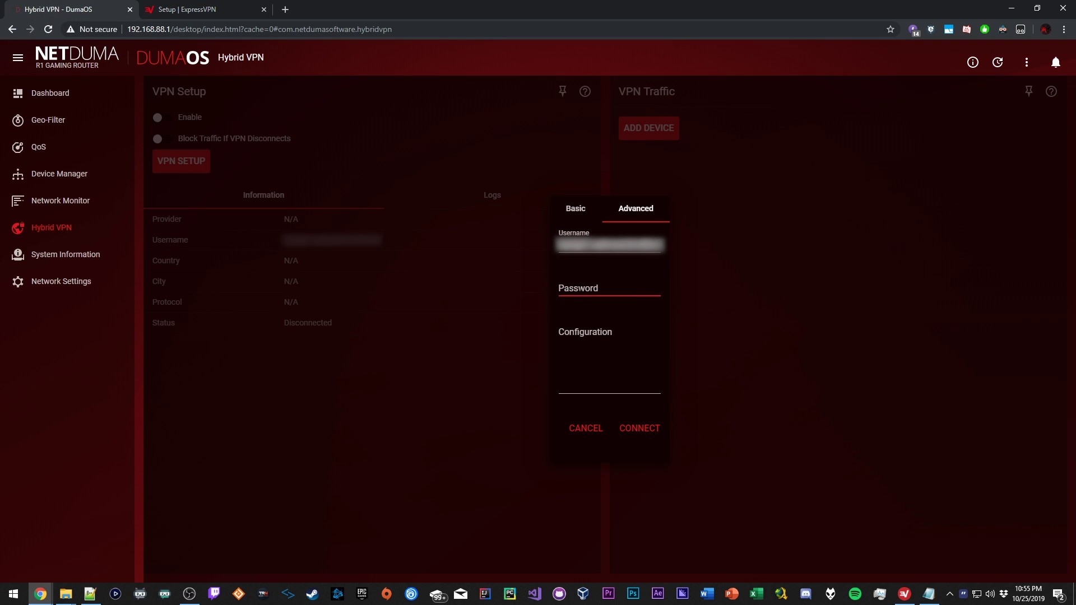
{"action": "key", "text": "ctrl+v"}
Browse the OpenVPN configuration locations listed under Americas on the ExpressVPN setup page.
{"action": "left_click", "coordinate": [204, 8]}
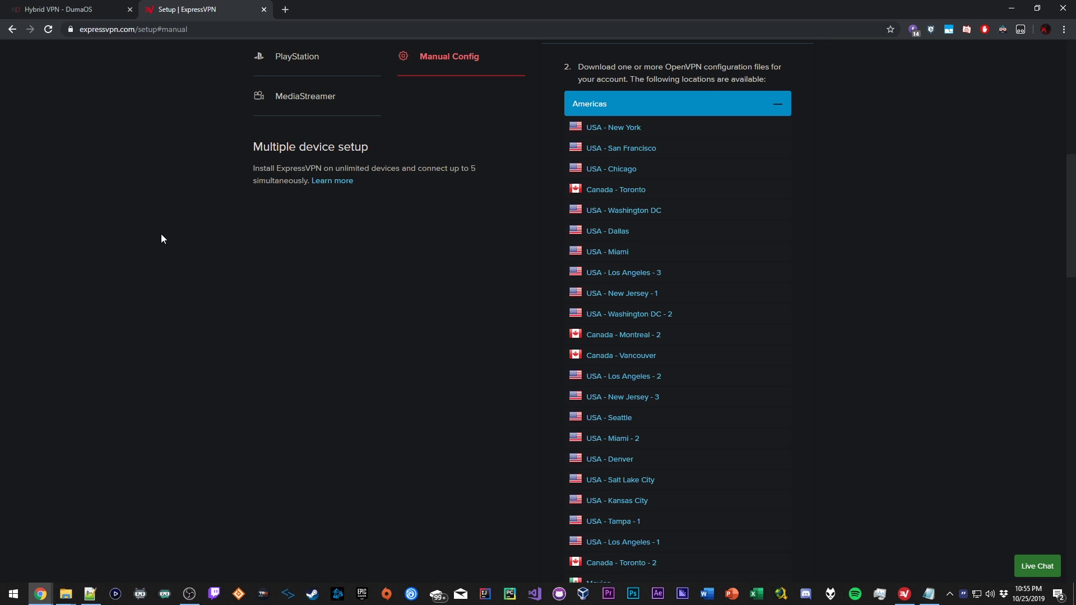
{"action": "left_click", "coordinate": [623, 109]}
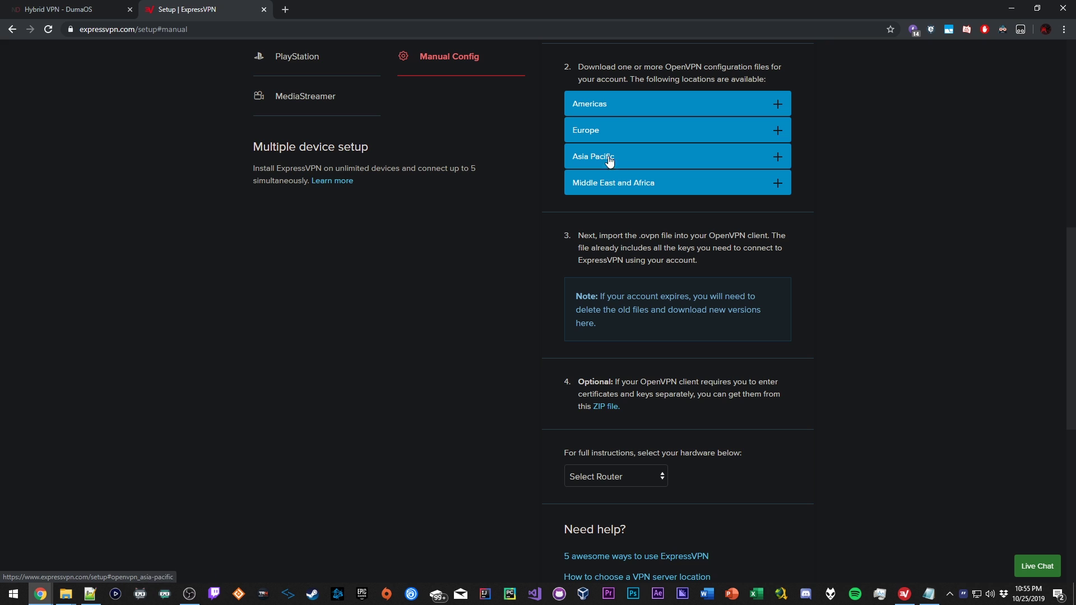
{"action": "left_click", "coordinate": [615, 110]}
{"action": "left_click", "coordinate": [616, 113]}
{"action": "left_click", "coordinate": [617, 108]}
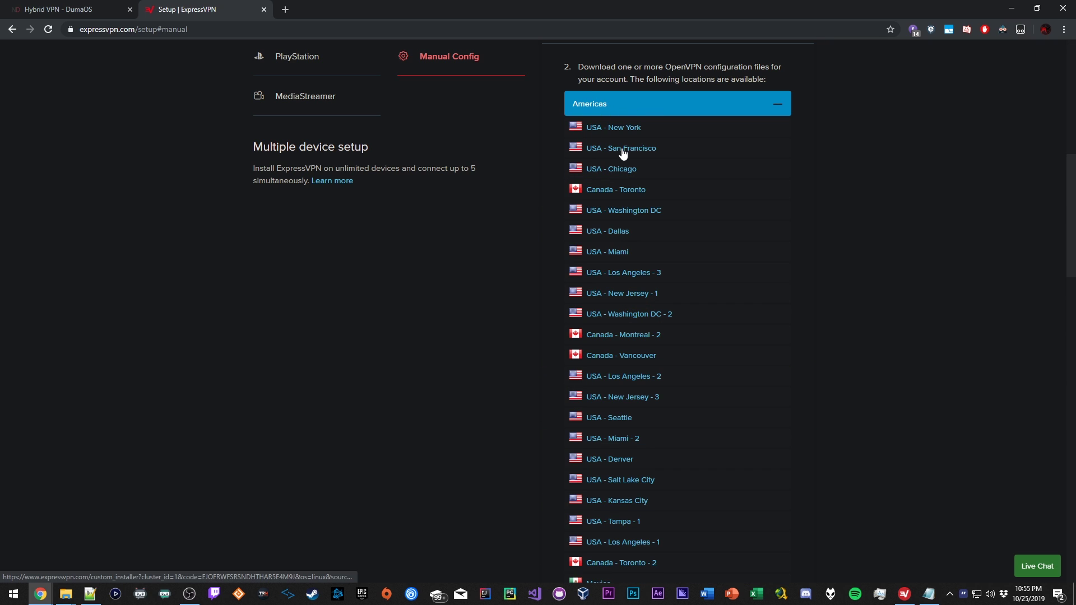
{"action": "scroll", "coordinate": [635, 324], "scroll_direction": "down", "scroll_amount": 1}
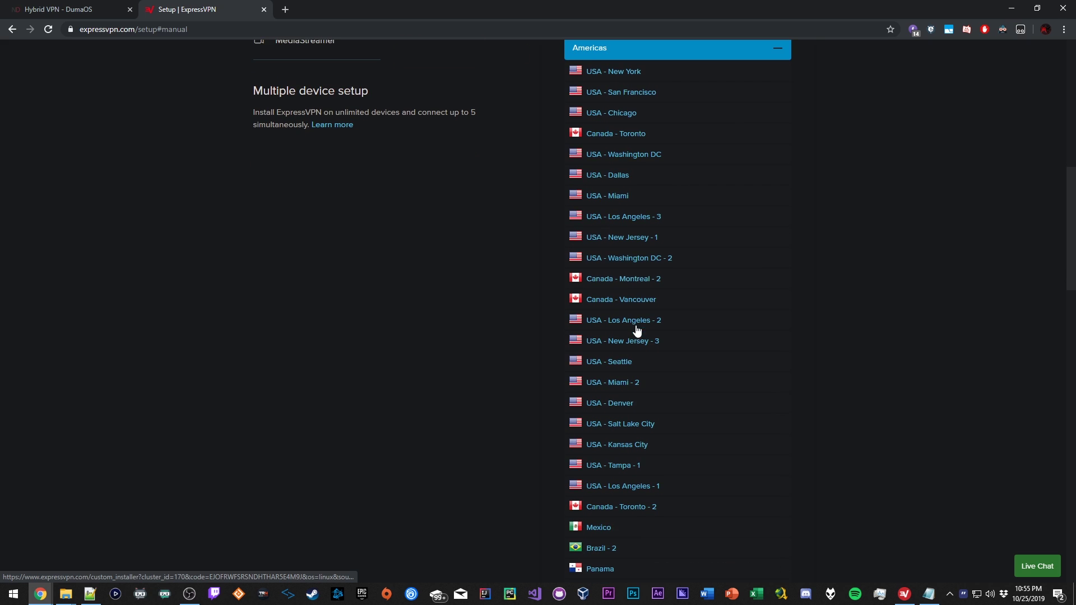
{"action": "scroll", "coordinate": [685, 328], "scroll_direction": "down", "scroll_amount": 2}
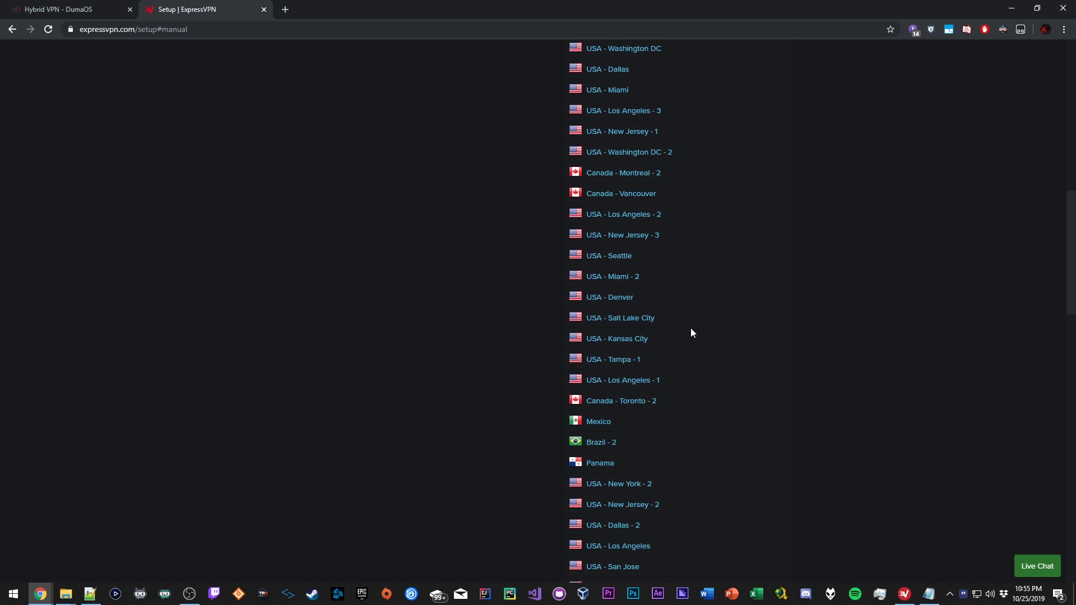
{"action": "scroll", "coordinate": [692, 322], "scroll_direction": "down", "scroll_amount": 2}
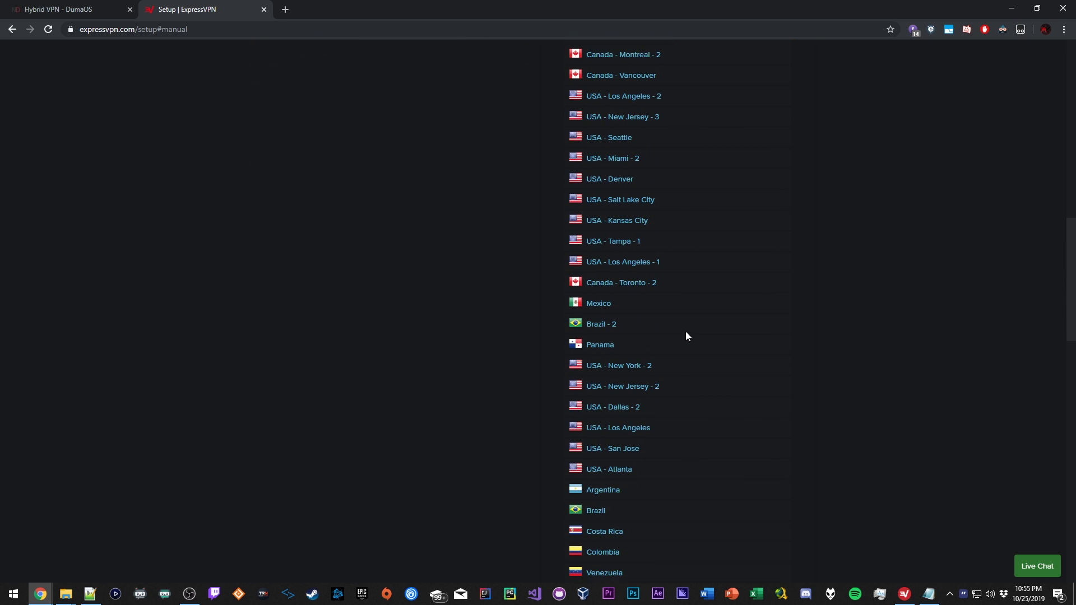
{"action": "scroll", "coordinate": [685, 335], "scroll_direction": "up", "scroll_amount": 4}
{"action": "scroll", "coordinate": [694, 328], "scroll_direction": "down", "scroll_amount": 1}
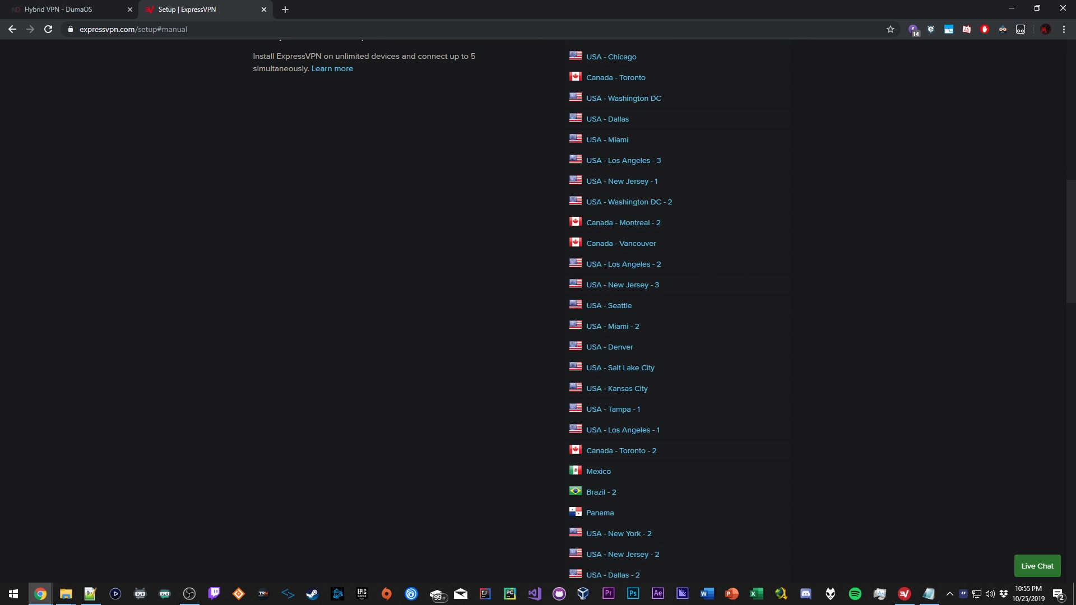
Run the ExpressVPN app's Speed Test on the recommended locations to compare their speed, and minimize its window.
{"action": "left_click_drag", "start_coordinate": [718, 159], "coordinate": [268, 127]}
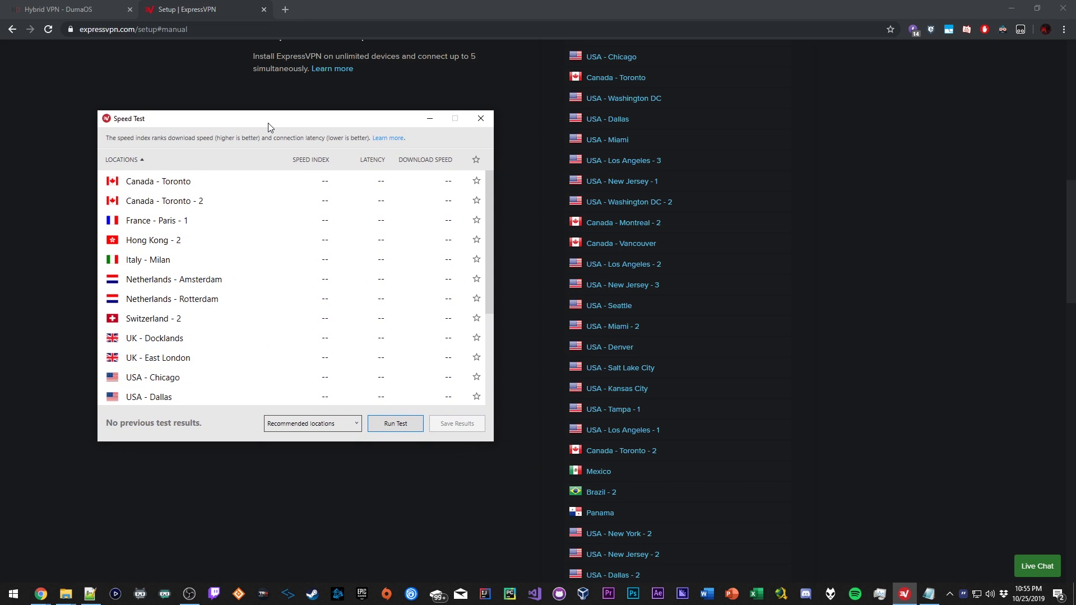
{"action": "left_click", "coordinate": [395, 423]}
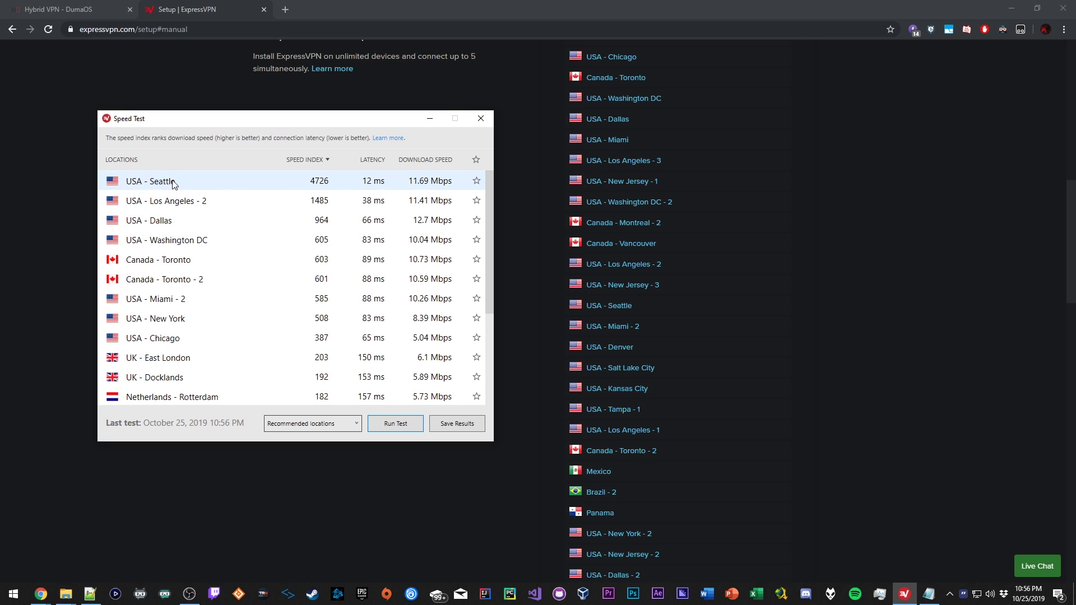
{"action": "left_click", "coordinate": [430, 120]}
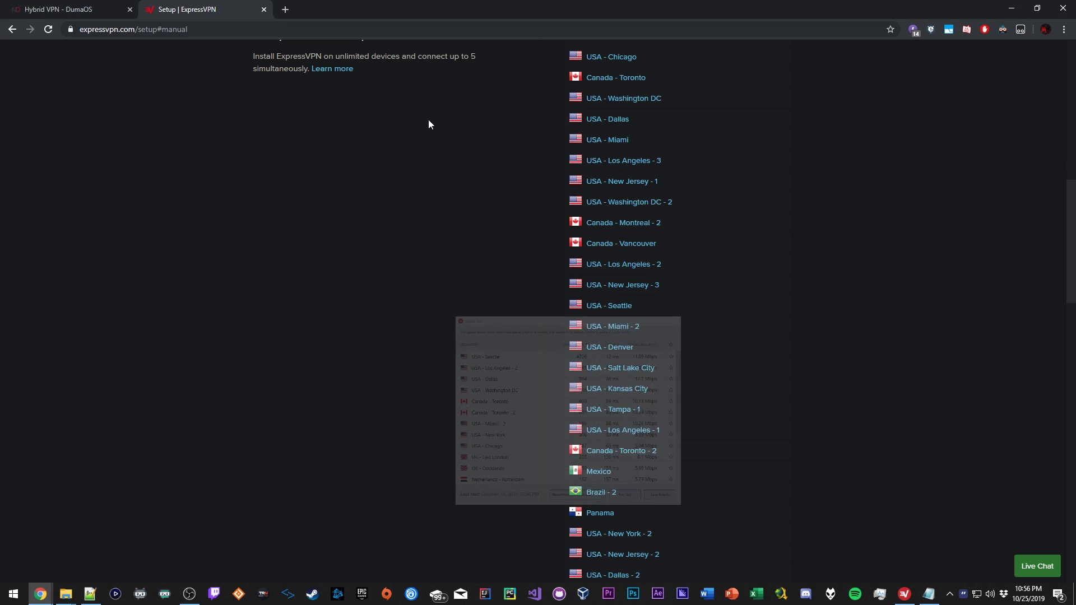
Download the USA - Seattle OpenVPN configuration, open it in Notepad++ from its folder, and close the older Seattle file.
{"action": "left_click", "coordinate": [615, 309]}
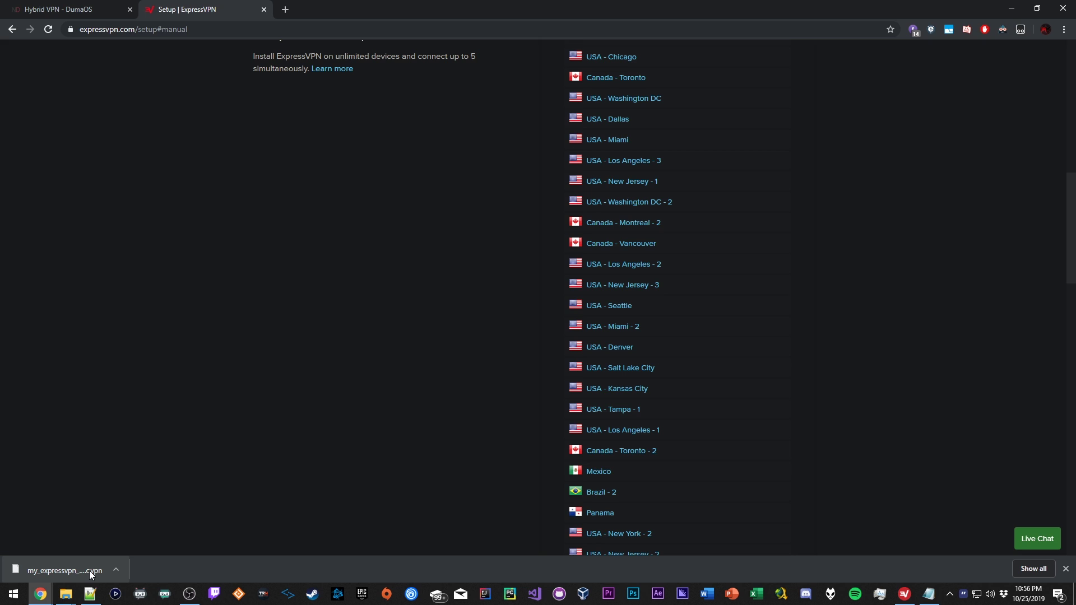
{"action": "left_click", "coordinate": [116, 570]}
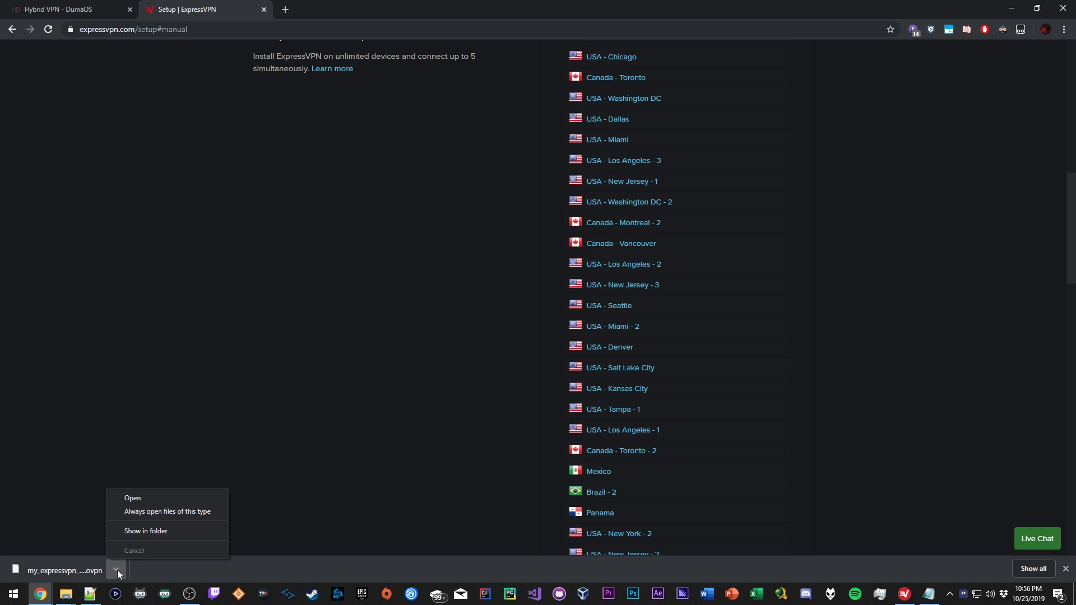
{"action": "left_click", "coordinate": [149, 531]}
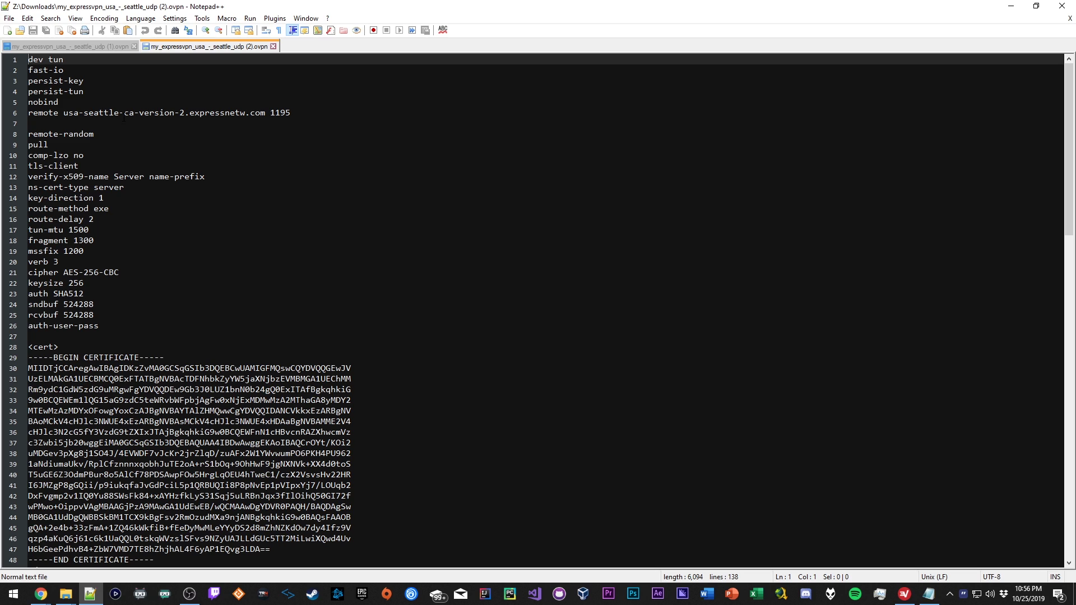
{"action": "left_click", "coordinate": [135, 46]}
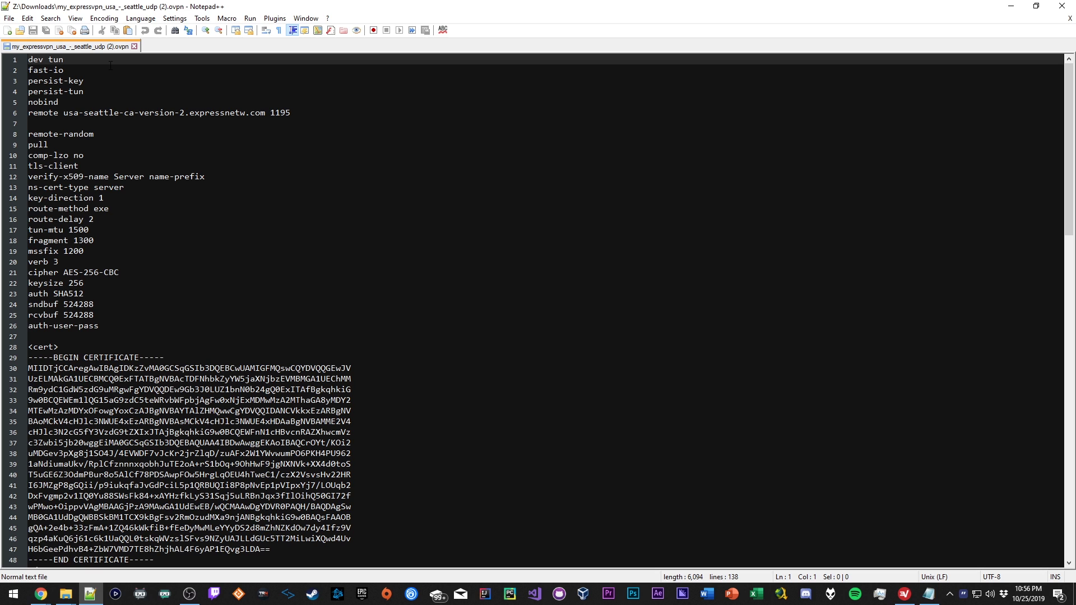
Copy the entire Seattle .ovpn text into the Configuration field of the router's advanced VPN form in Chrome.
{"action": "key", "text": "ctrl+a"}
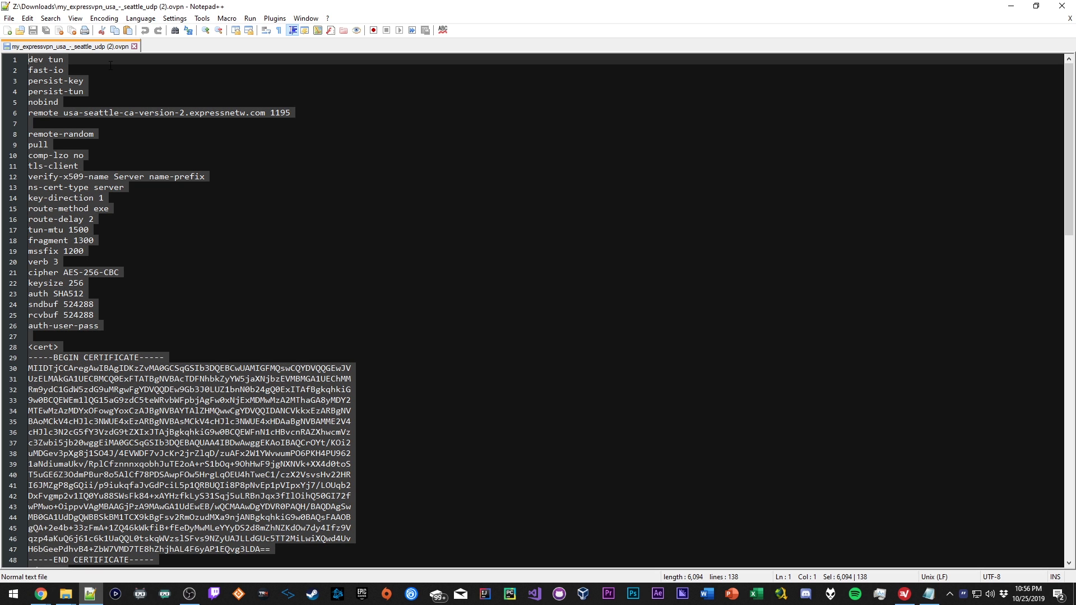
{"action": "left_click", "coordinate": [1011, 6]}
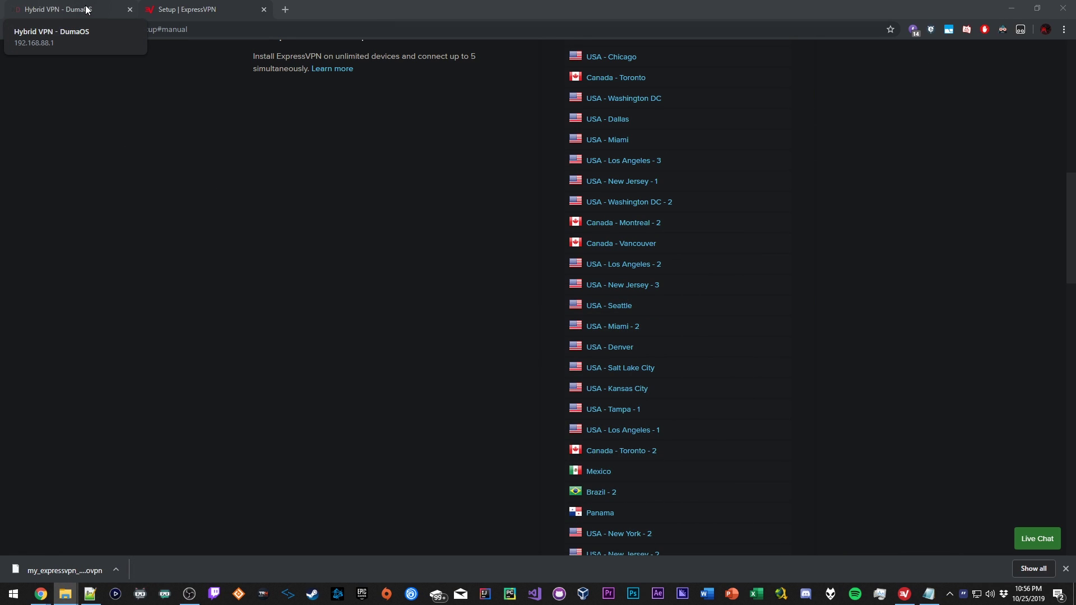
{"action": "left_click", "coordinate": [68, 9]}
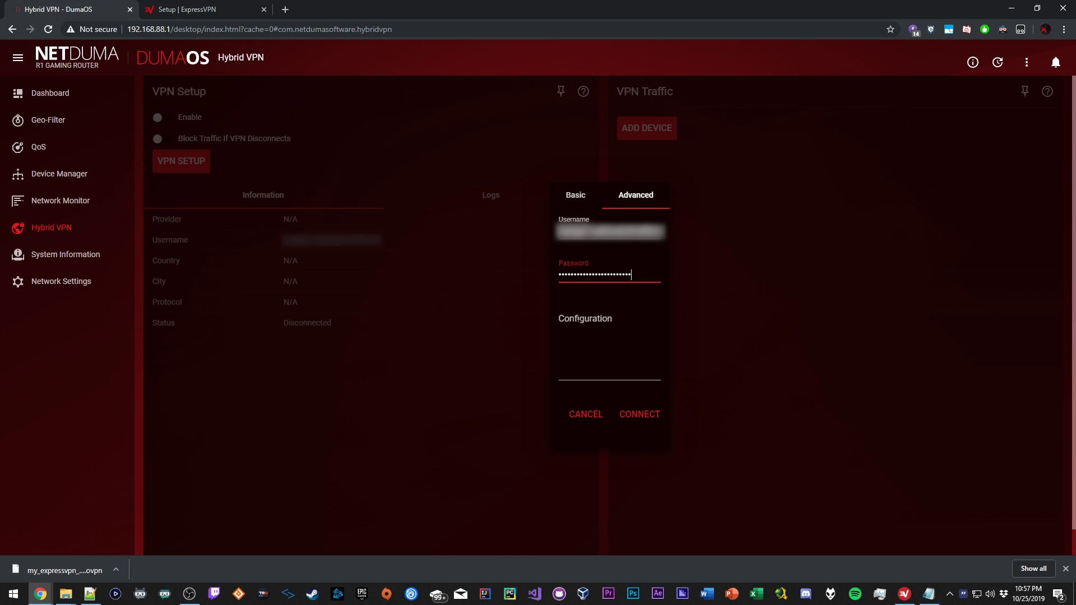
{"action": "left_click", "coordinate": [555, 335]}
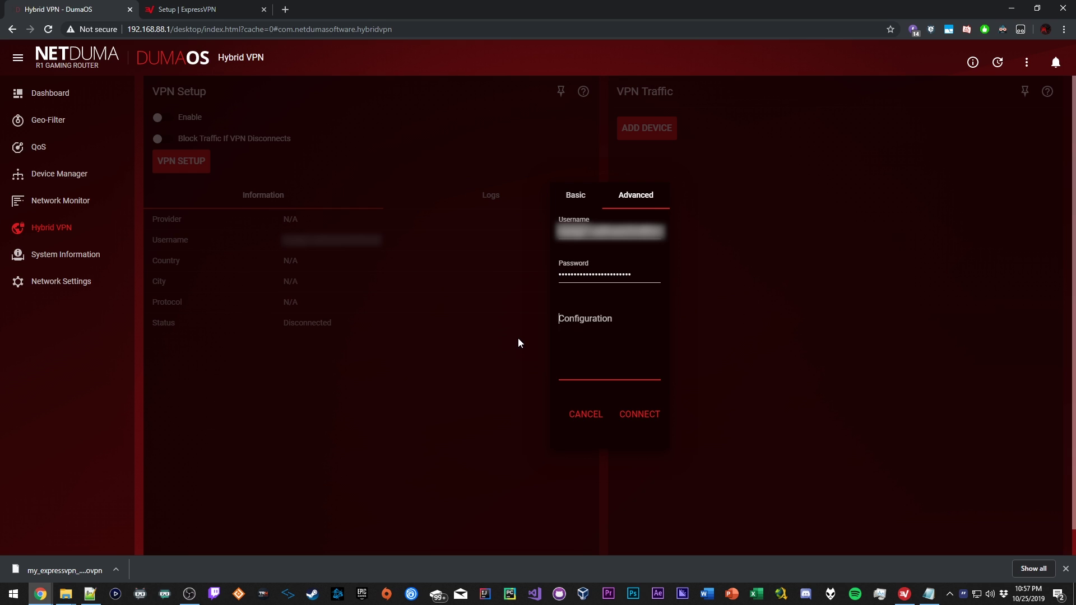
{"action": "key", "text": "ctrl+v"}
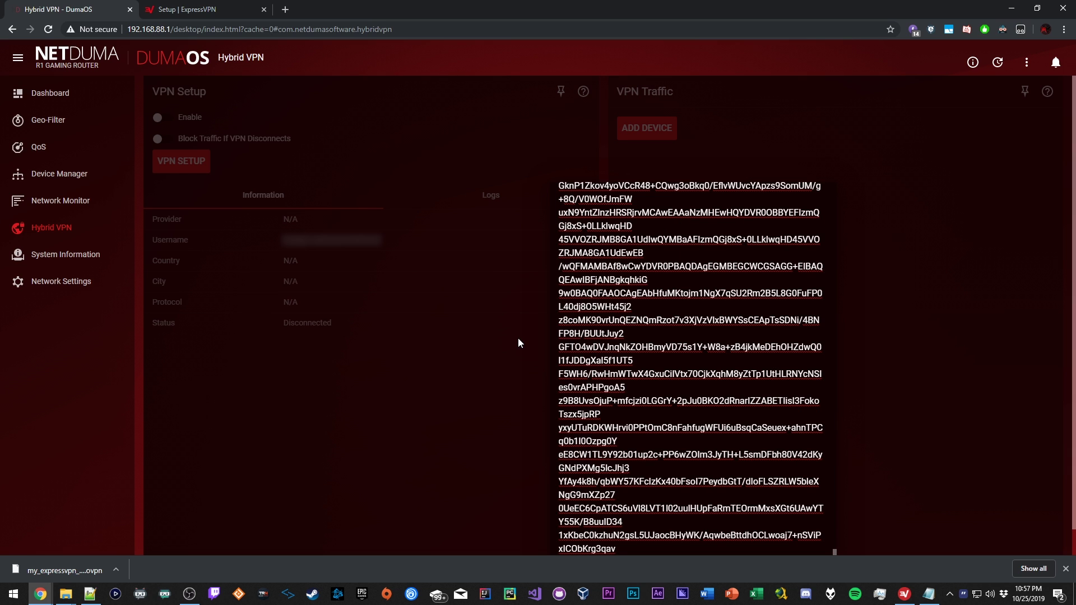
Submit the advanced VPN setup form to connect with the pasted Seattle configuration, and dismiss the browser's download bar.
{"action": "left_click", "coordinate": [1066, 568]}
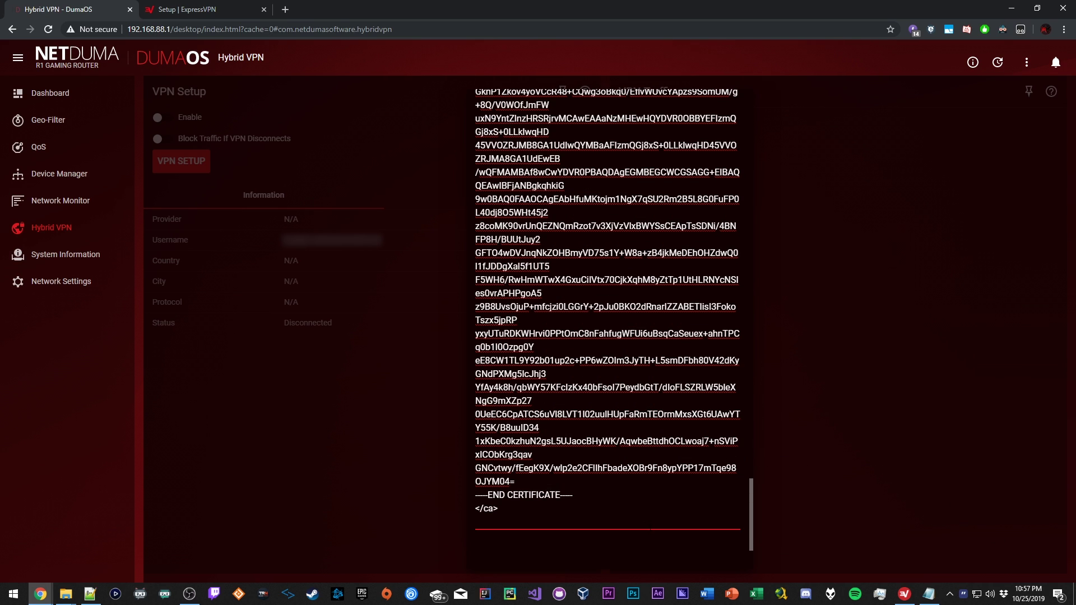
{"action": "scroll", "coordinate": [669, 518], "scroll_direction": "down", "scroll_amount": 1}
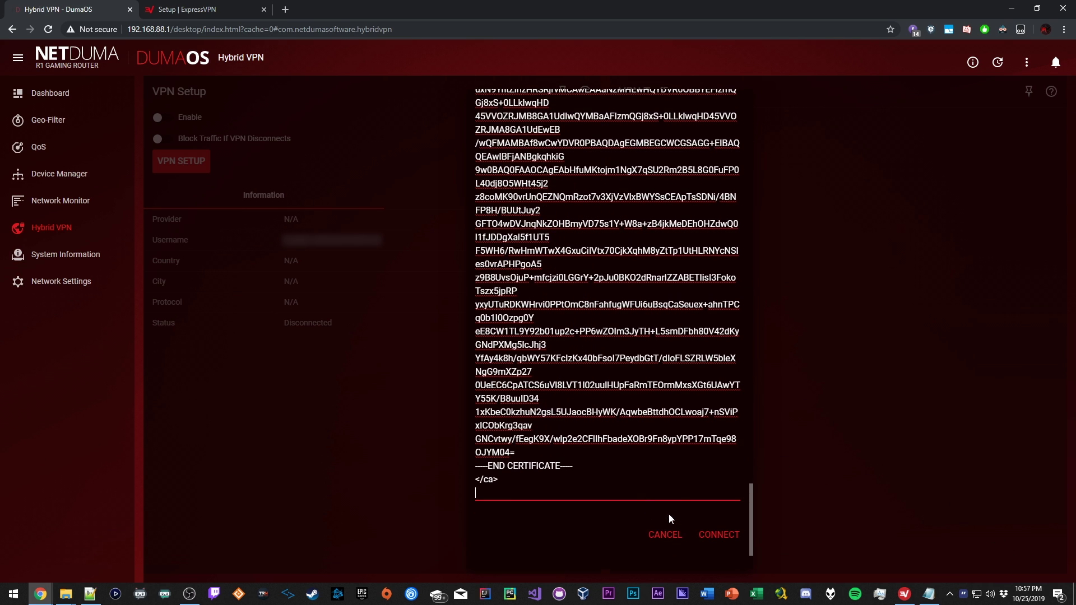
{"action": "left_click", "coordinate": [721, 537]}
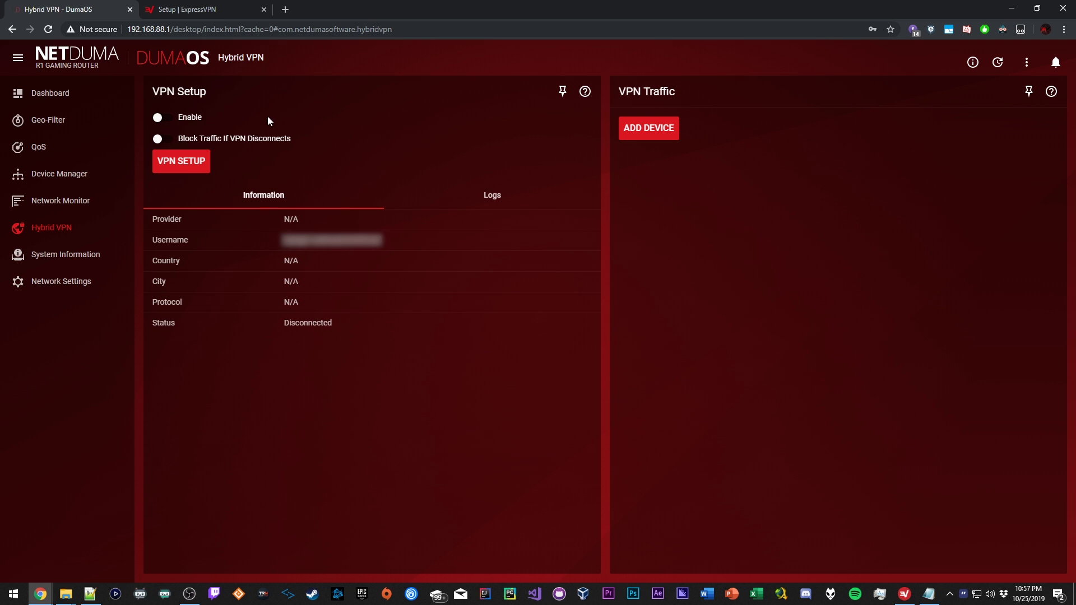
Add the PlayStation and XboxOne devices to the router's VPN Traffic list.
{"action": "left_click", "coordinate": [650, 130]}
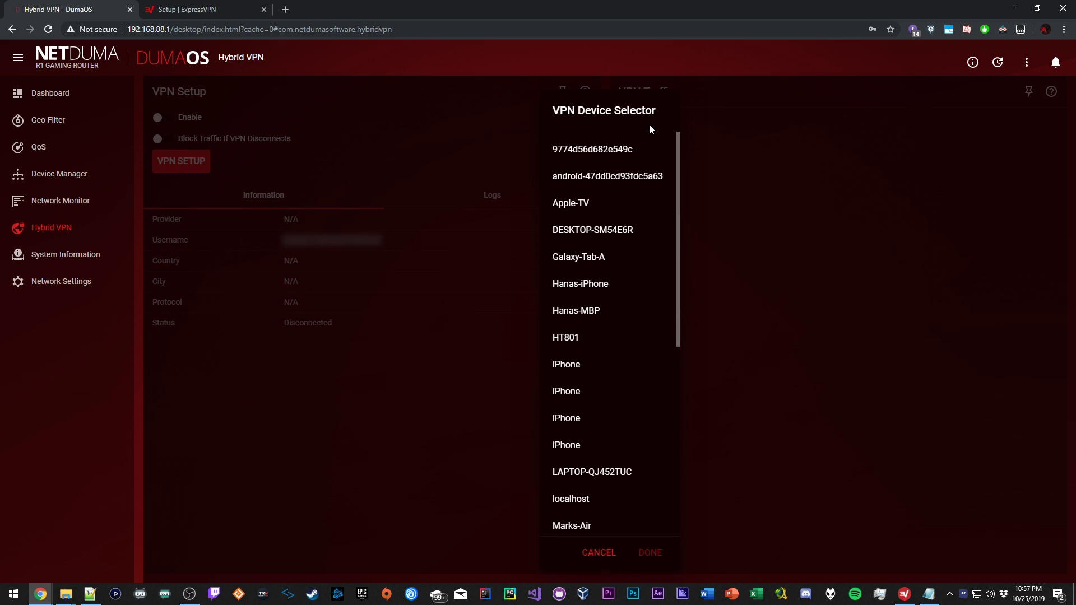
{"action": "scroll", "coordinate": [618, 197], "scroll_direction": "down", "scroll_amount": 6}
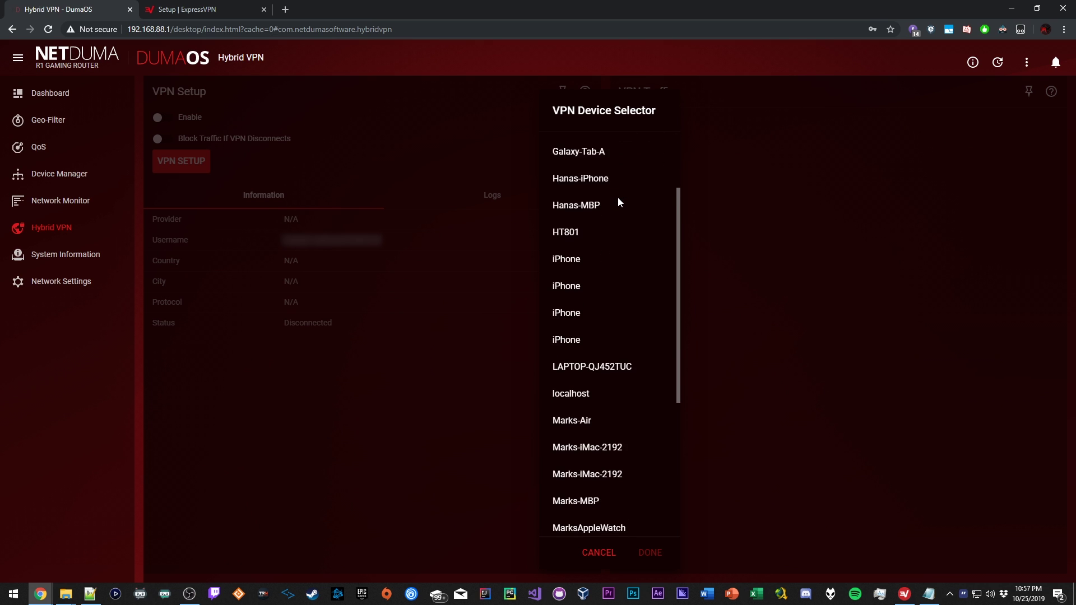
{"action": "left_click", "coordinate": [576, 361]}
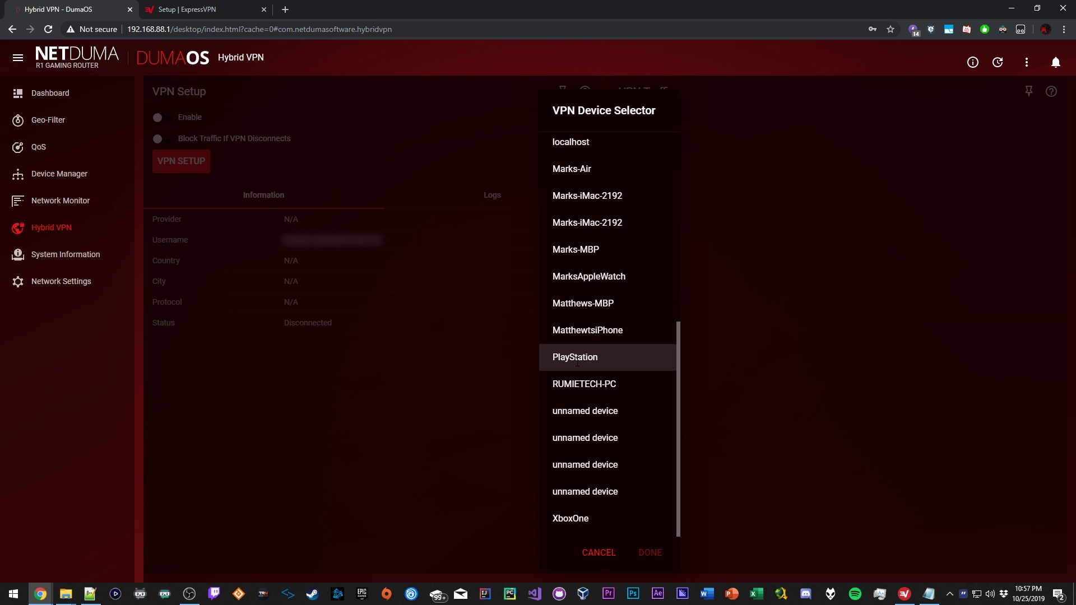
{"action": "left_click", "coordinate": [650, 552]}
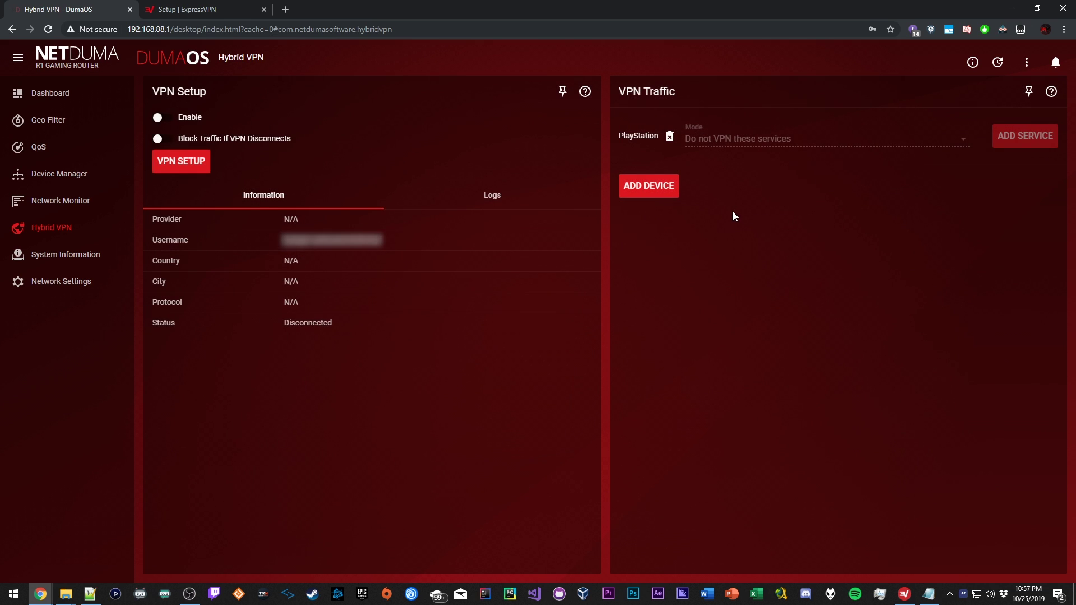
{"action": "left_click", "coordinate": [650, 186]}
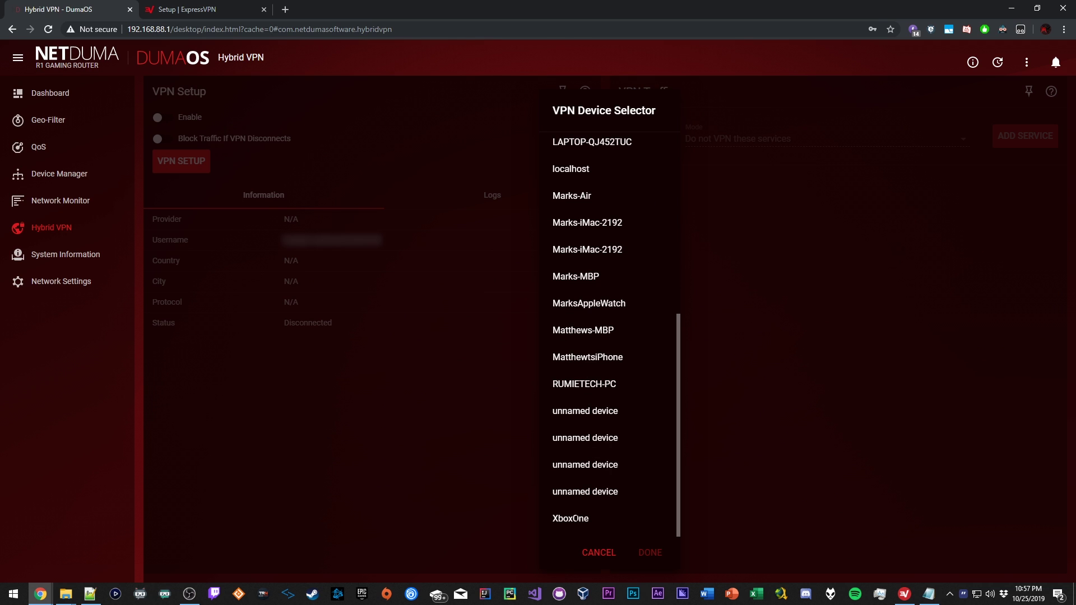
{"action": "left_click", "coordinate": [622, 518]}
{"action": "left_click", "coordinate": [650, 553]}
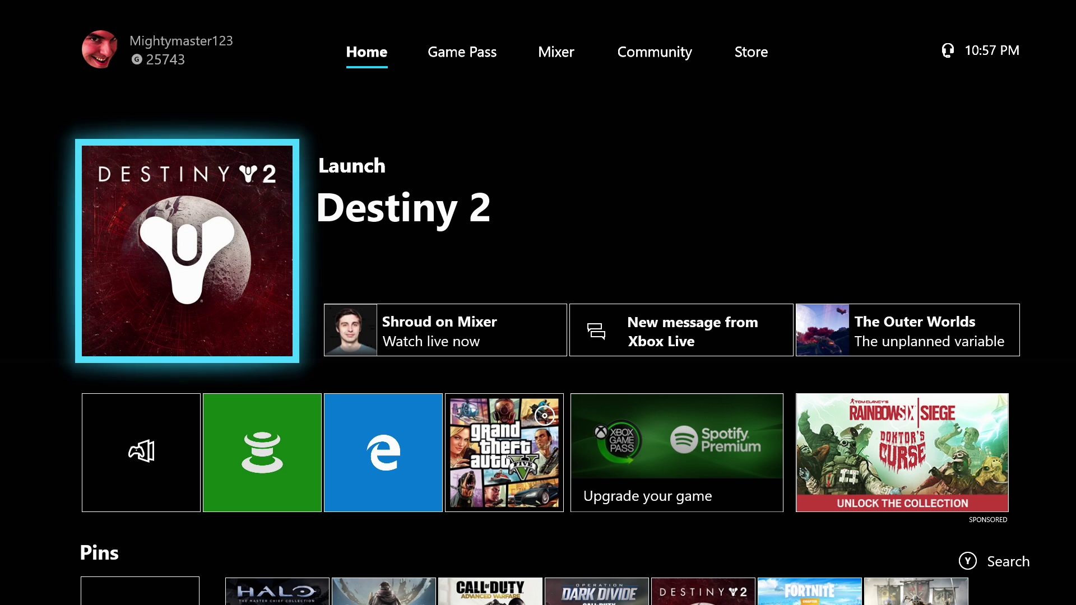
On the Xbox, open the console's network settings page from the Network category of the system settings.
{"action": "key", "text": "super"}
{"action": "key", "text": "Right"}
{"action": "key", "text": "Right"}
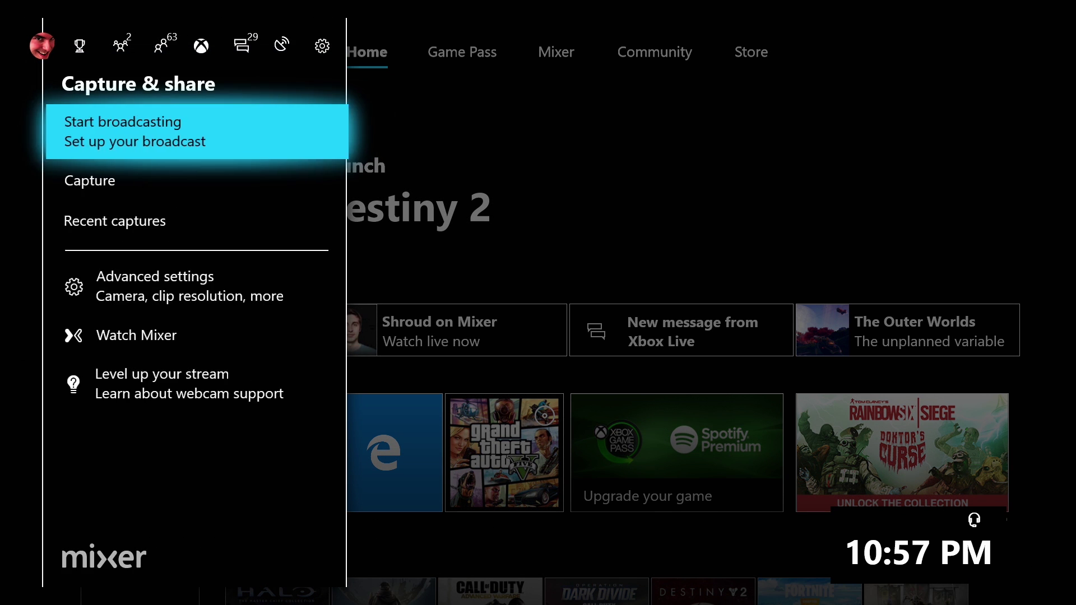
{"action": "key", "text": "Right"}
{"action": "key", "text": "Down"}
{"action": "key", "text": "Return"}
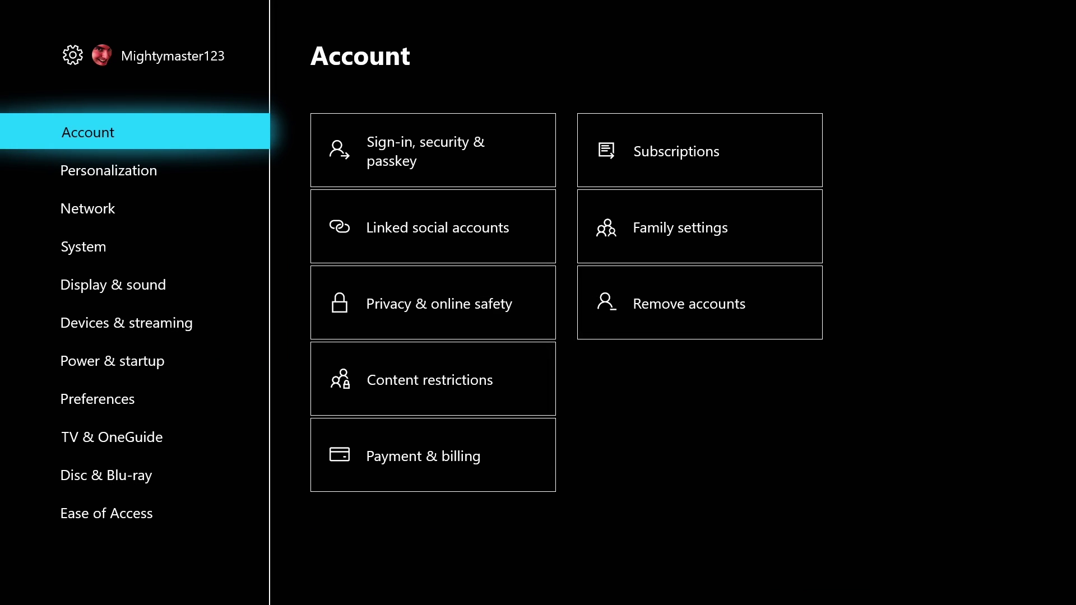
{"action": "key", "text": "Down"}
{"action": "key", "text": "Down"}
{"action": "key", "text": "Right"}
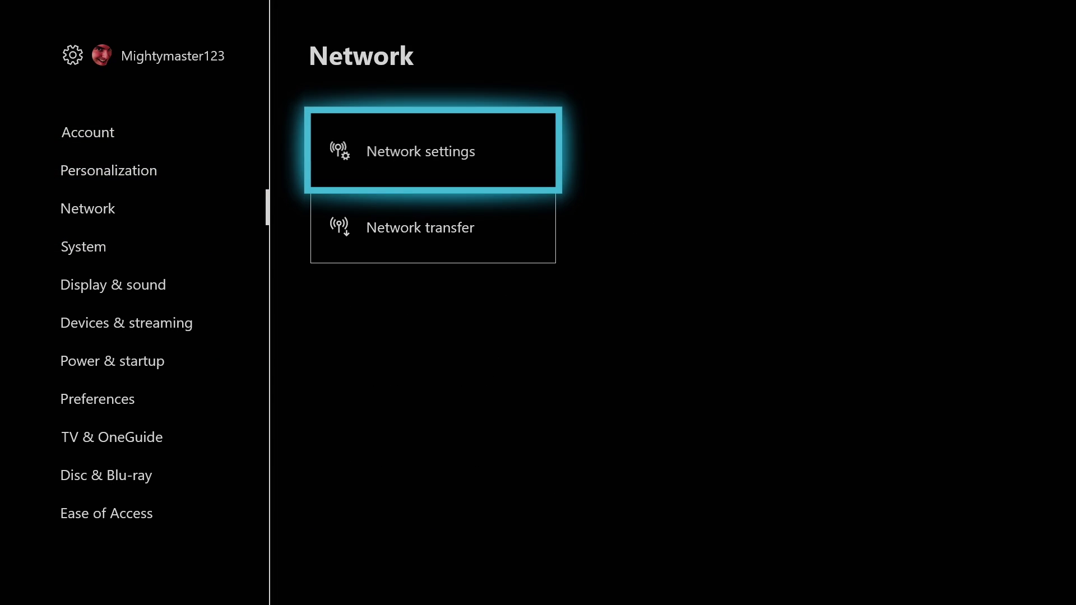
{"action": "key", "text": "Return"}
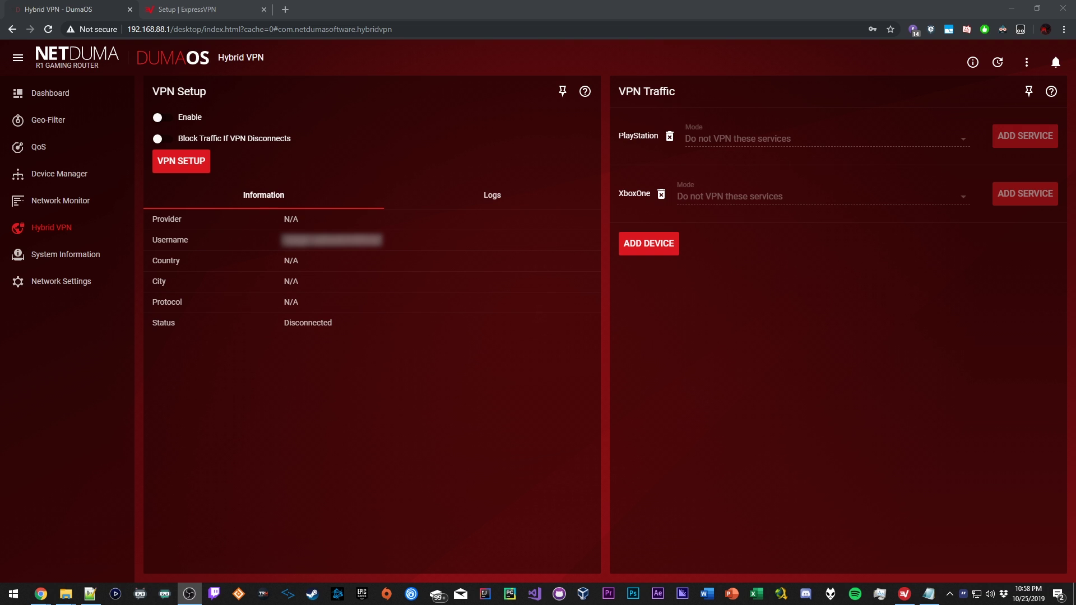
Enable the VPN in the router's VPN Setup, and run the network connection test on the Xbox.
{"action": "left_click", "coordinate": [162, 118]}
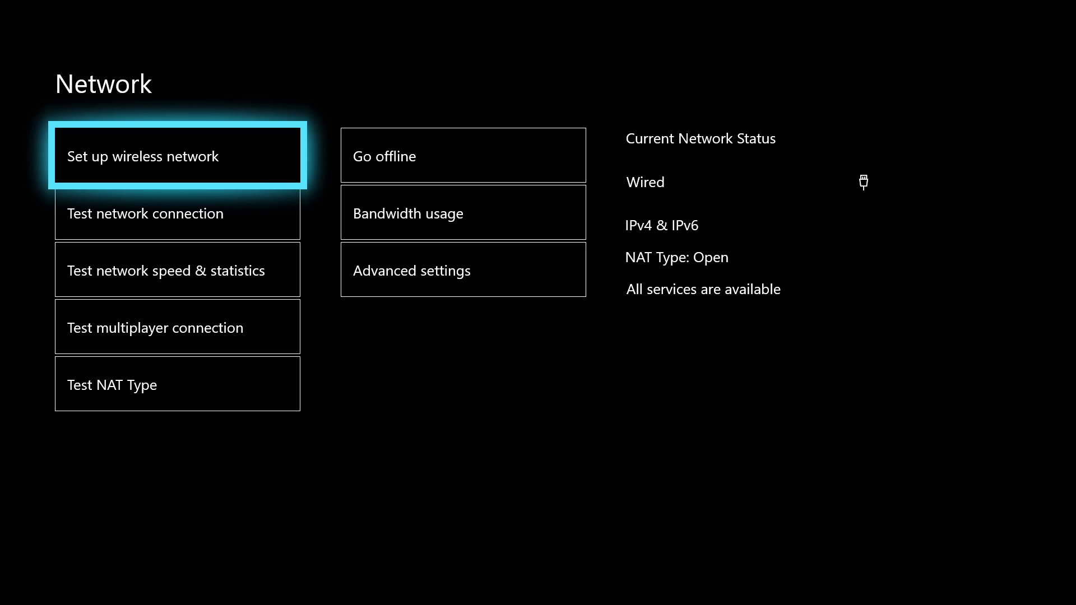
{"action": "key", "text": "Down"}
{"action": "key", "text": "Down"}
{"action": "key", "text": "Down"}
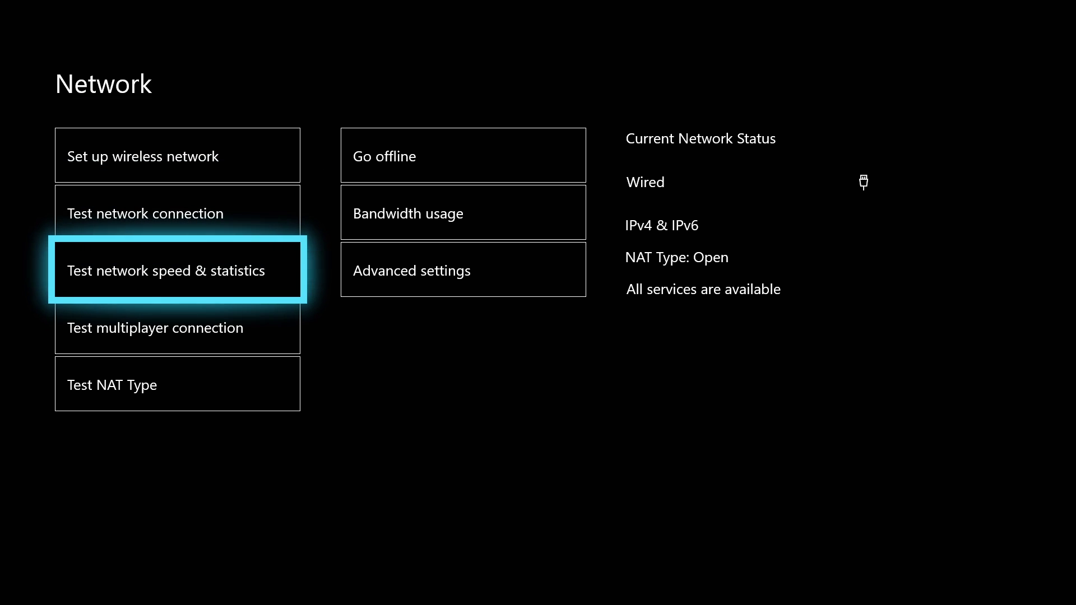
{"action": "key", "text": "Down"}
{"action": "key", "text": "Up"}
{"action": "key", "text": "Up"}
{"action": "key", "text": "Up"}
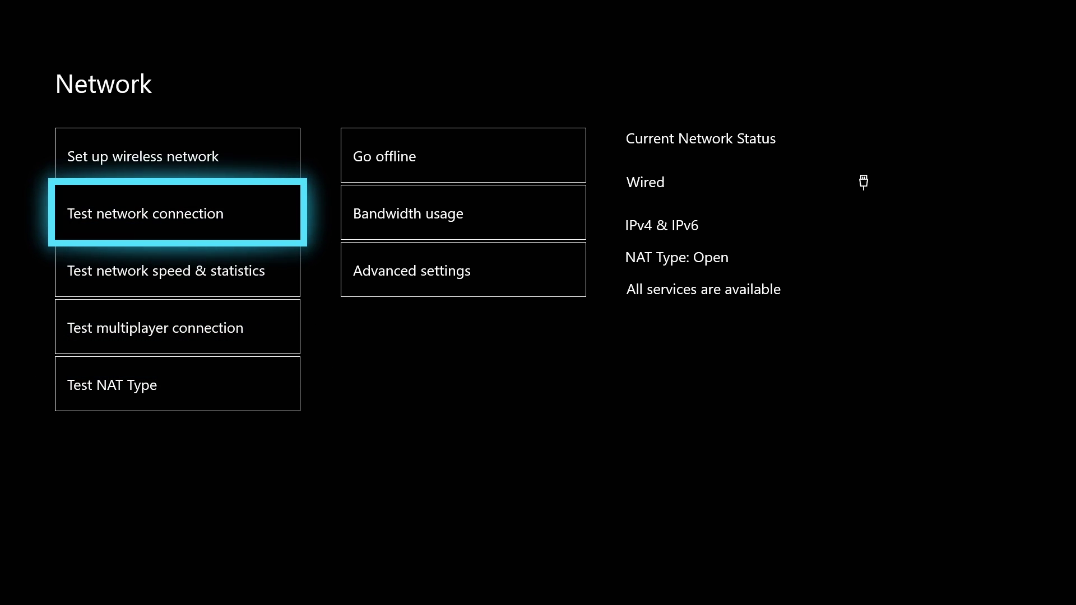
{"action": "key", "text": "Return"}
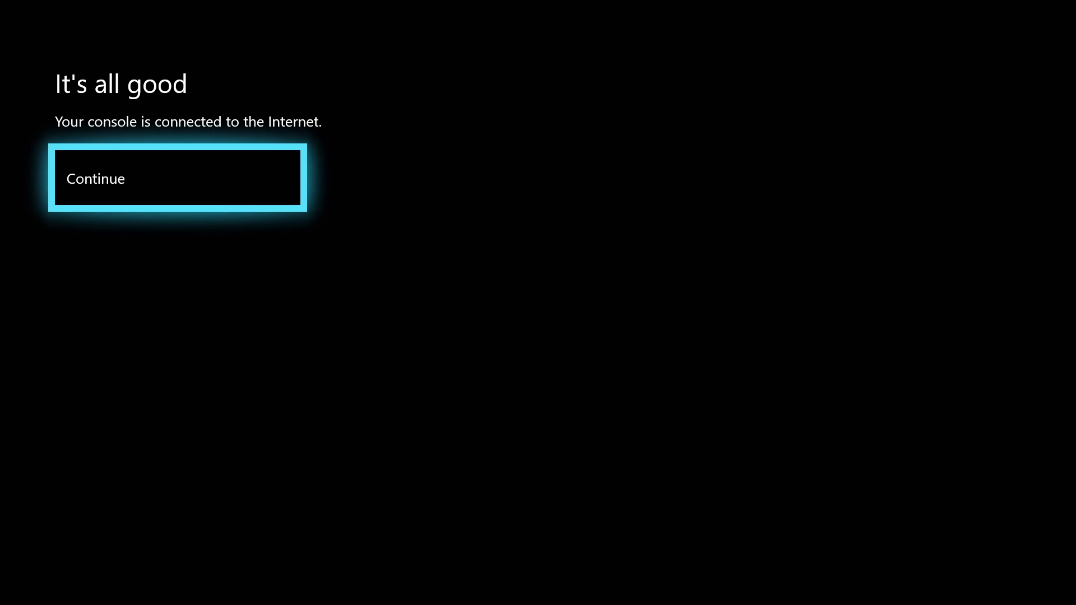
{"action": "key", "text": "Return"}
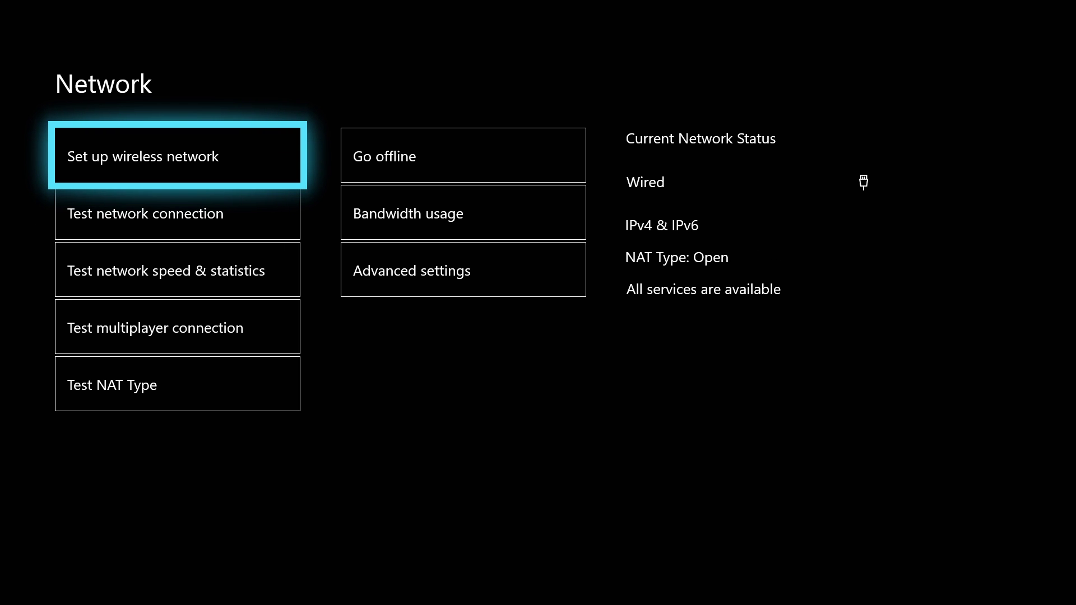
{"action": "key", "text": "Right"}
{"action": "key", "text": "Down"}
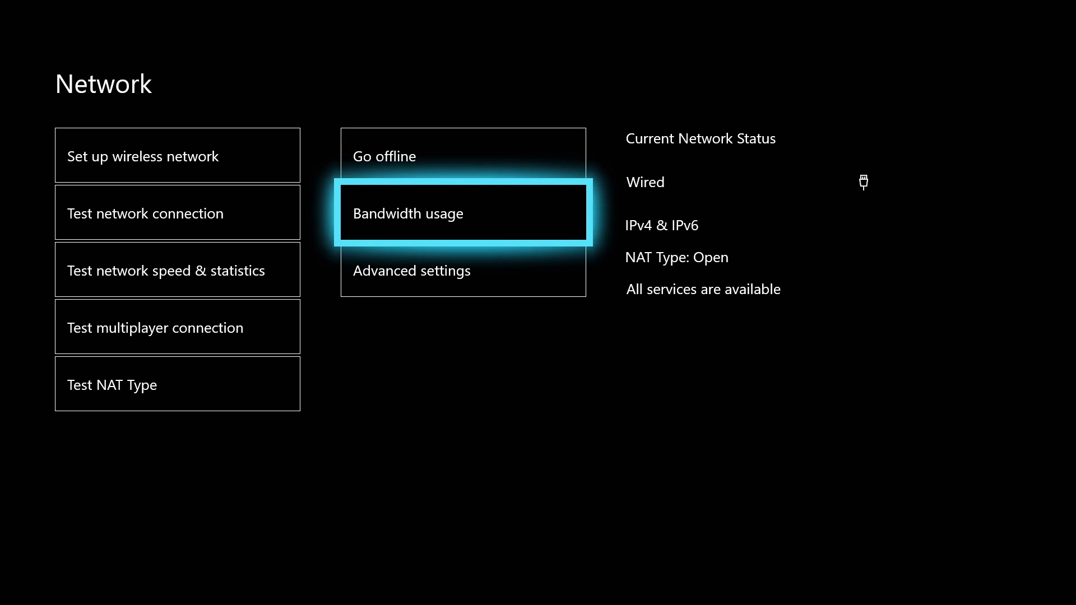
{"action": "key", "text": "Up"}
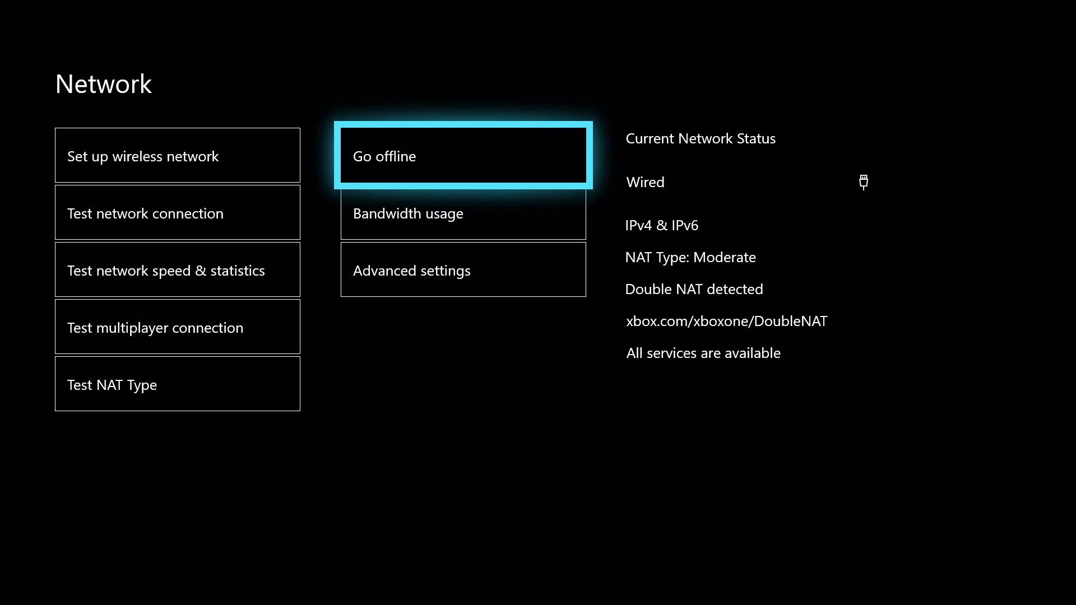
In Microsoft Edge on the Xbox, open ExpressVPN's What's My IP Address page and check the console's IP address and location.
{"action": "key", "text": "super"}
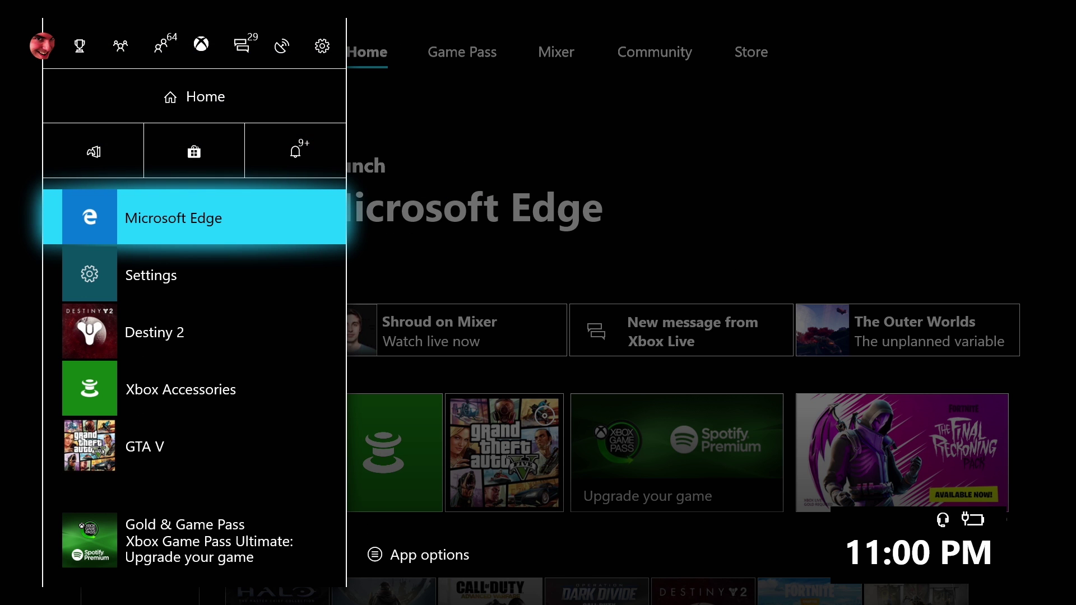
{"action": "key", "text": "Return"}
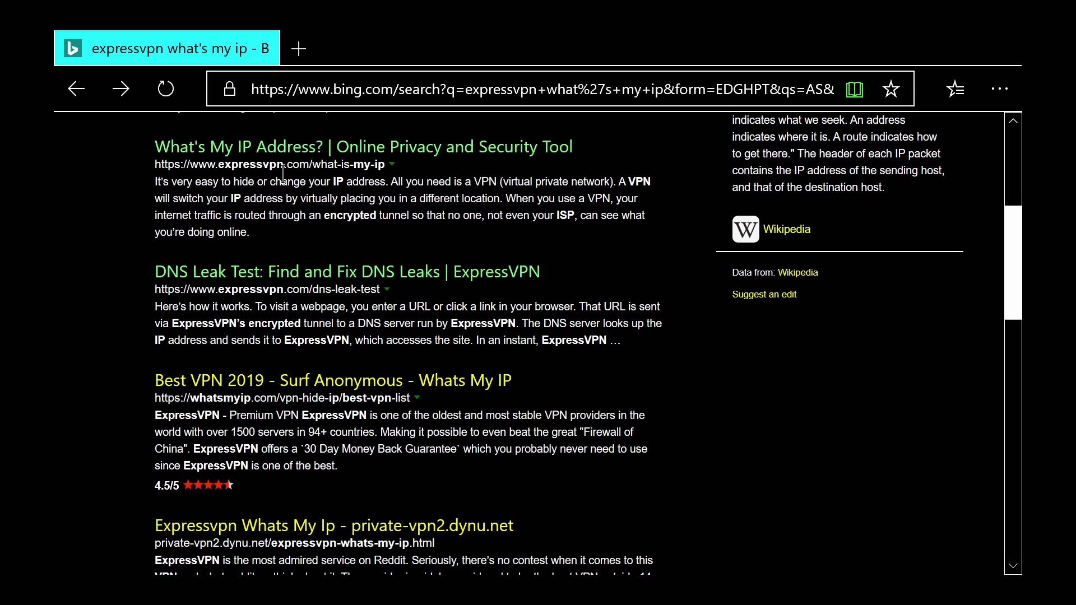
{"action": "left_click", "coordinate": [396, 156]}
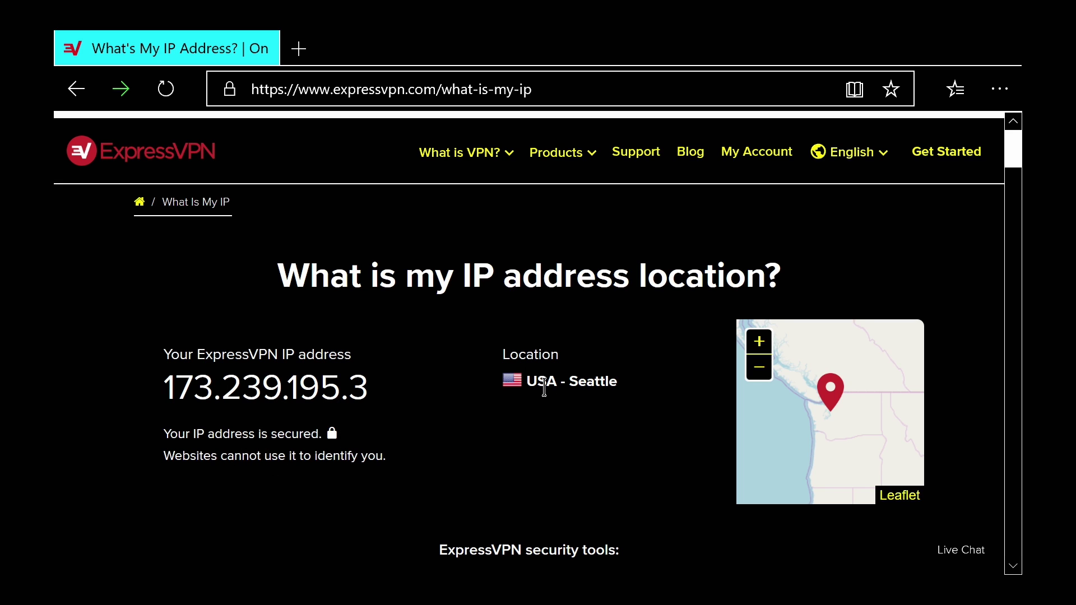
{"action": "scroll", "coordinate": [447, 376], "scroll_direction": "down", "scroll_amount": 3}
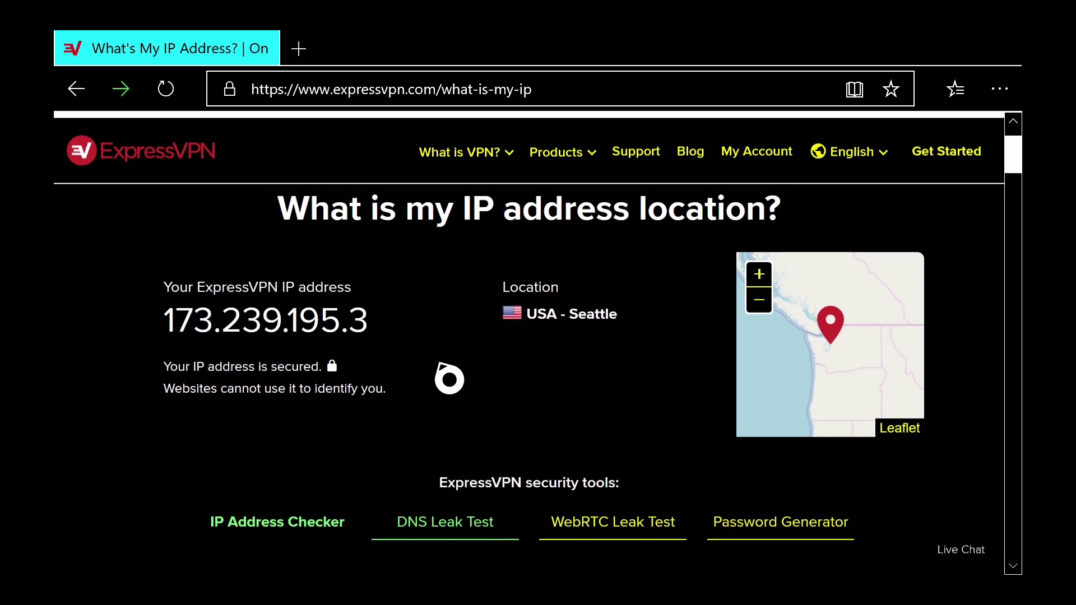
{"action": "scroll", "coordinate": [411, 357], "scroll_direction": "down", "scroll_amount": 2}
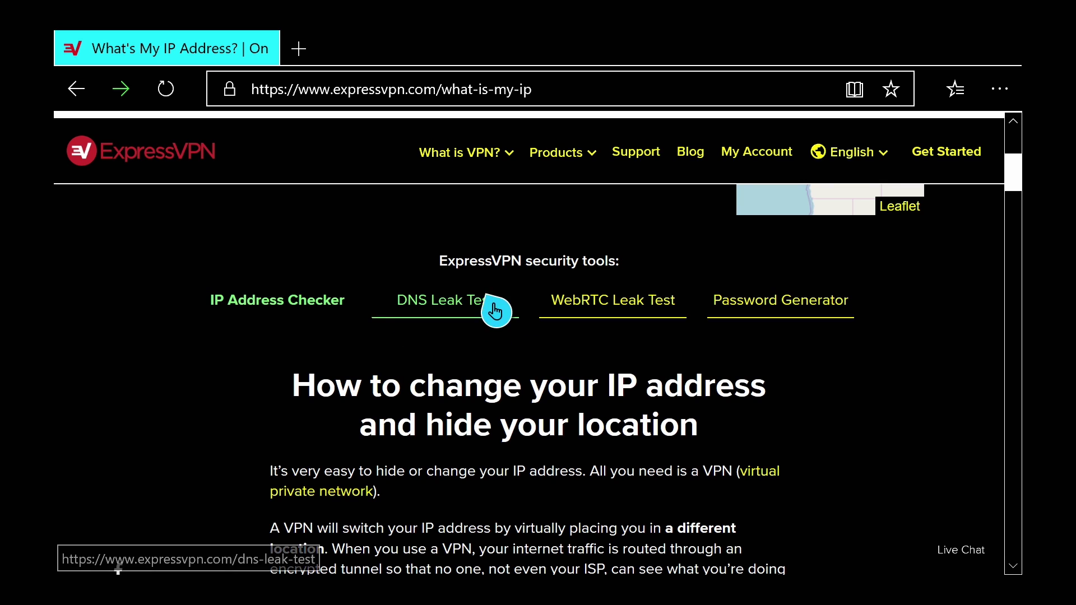
{"action": "left_click", "coordinate": [317, 305]}
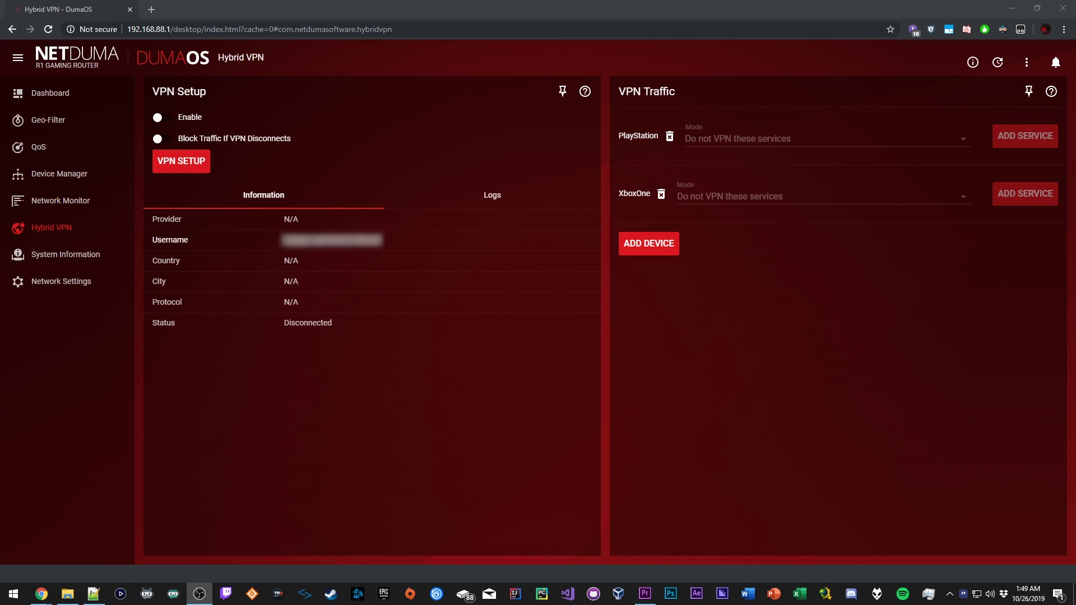
Back on the router's Hybrid VPN page in Chrome, add the DESKTOP-SM54E6R device to the VPN Traffic list.
{"action": "left_click", "coordinate": [648, 308]}
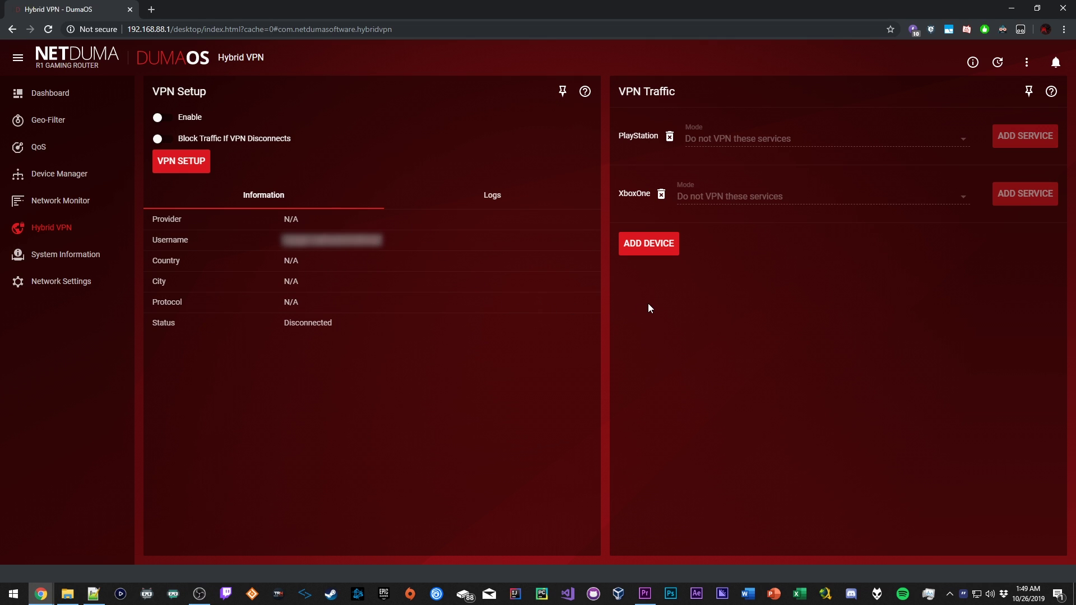
{"action": "left_click", "coordinate": [650, 249]}
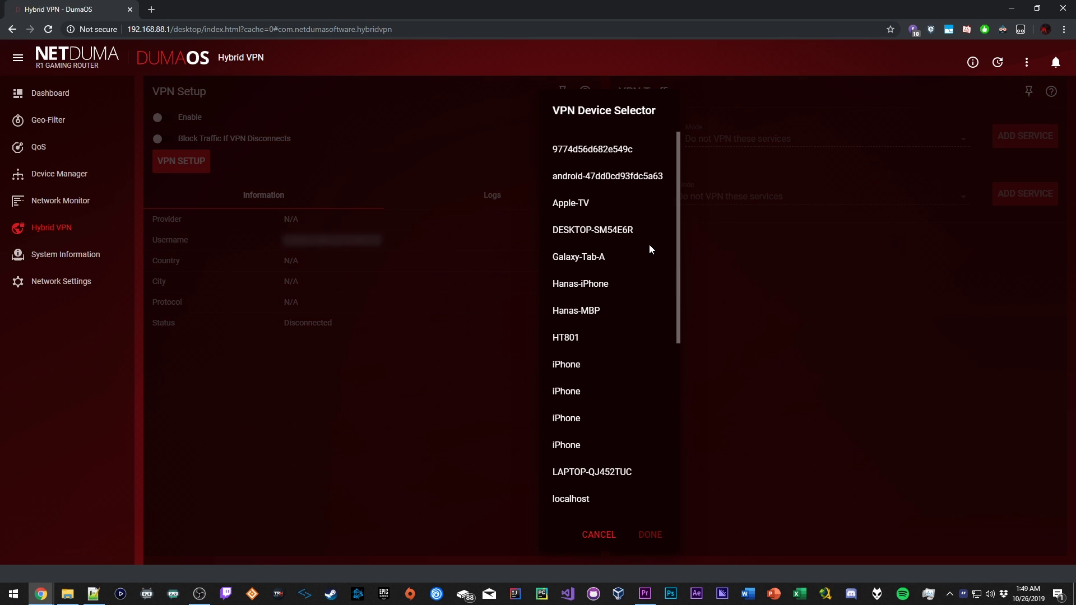
{"action": "left_click", "coordinate": [610, 230]}
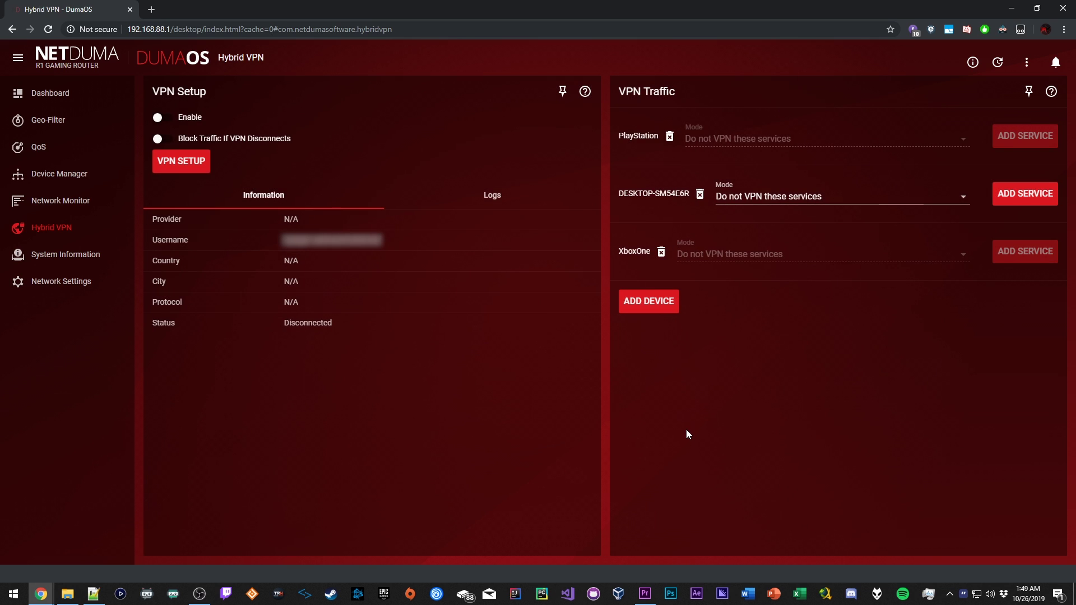
Check the traffic mode choices for DESKTOP-SM54E6R and look through the basic list in the VPN Service Selector.
{"action": "left_click", "coordinate": [780, 201]}
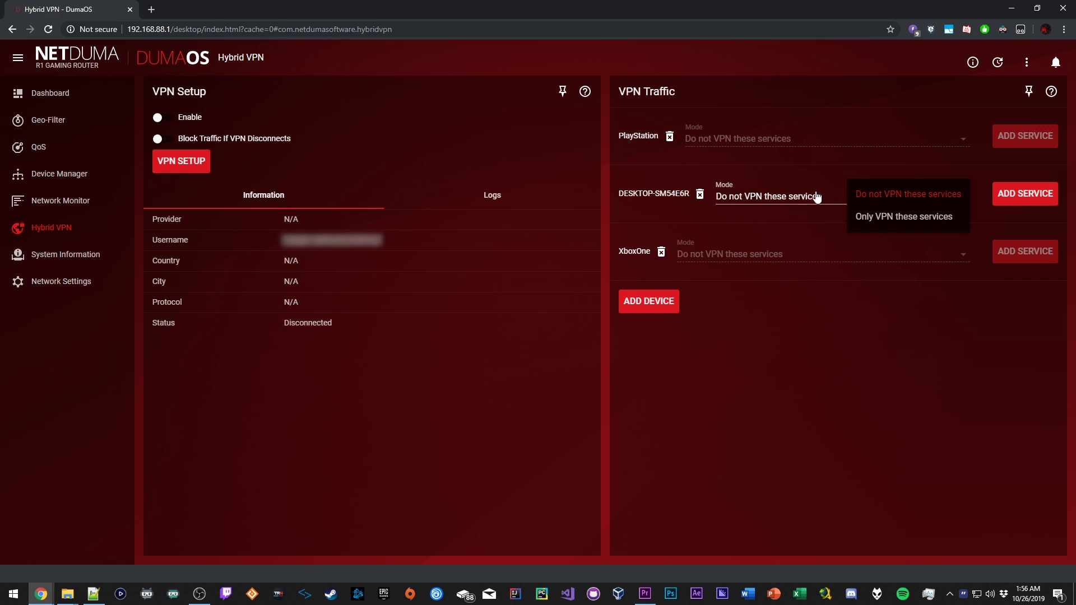
{"action": "left_click", "coordinate": [977, 192]}
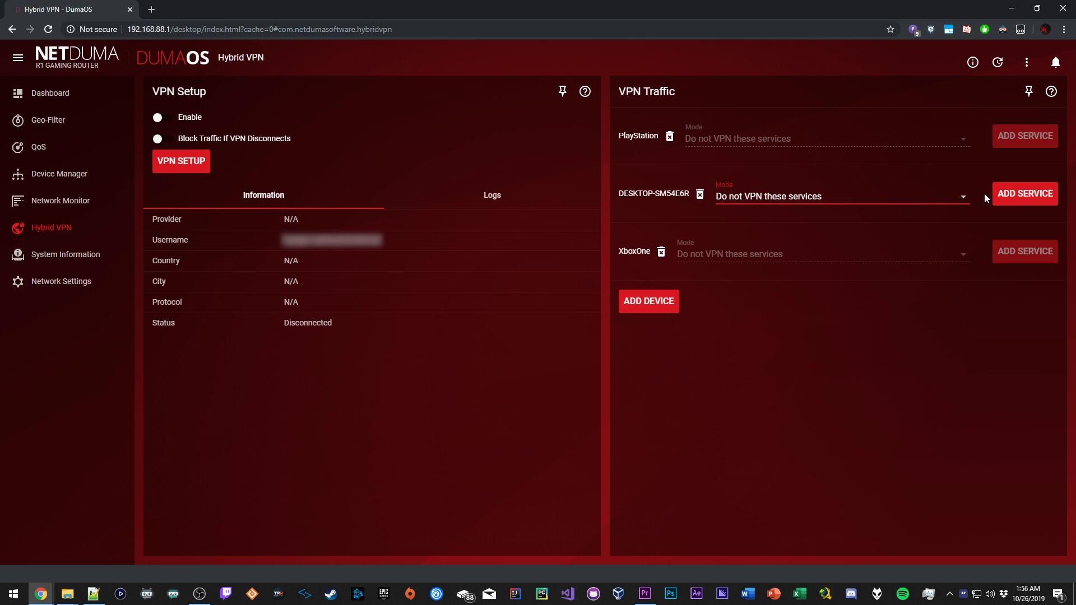
{"action": "left_click", "coordinate": [1021, 202]}
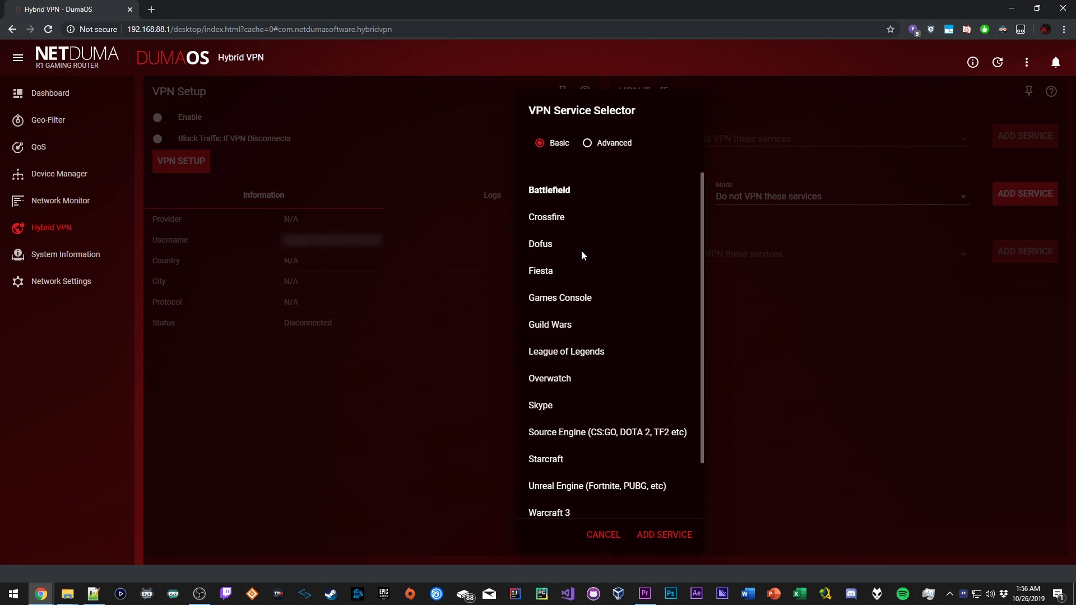
{"action": "scroll", "coordinate": [562, 292], "scroll_direction": "down", "scroll_amount": 2}
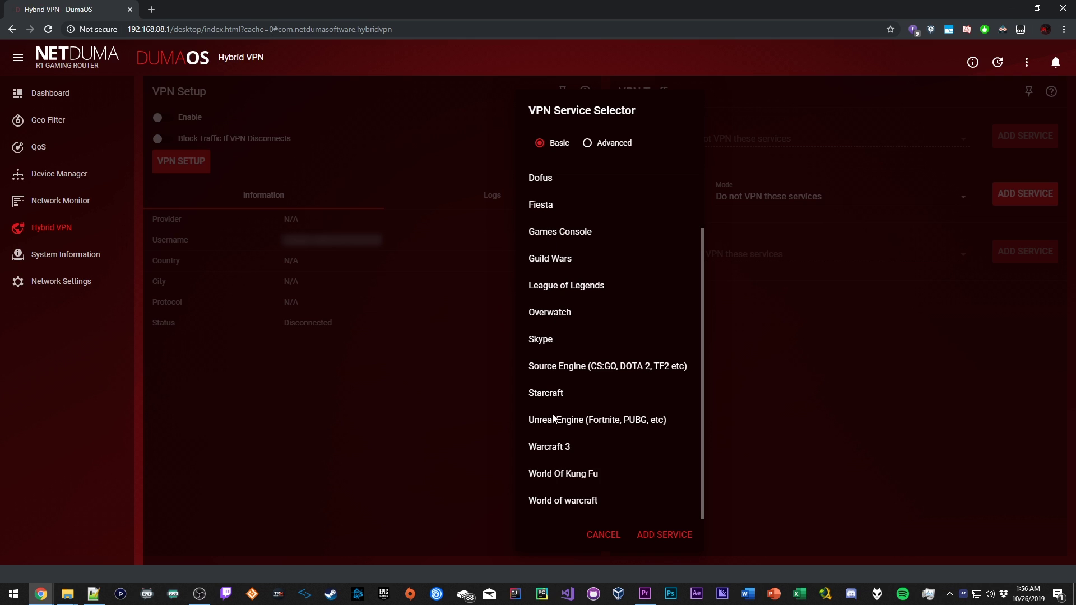
{"action": "scroll", "coordinate": [574, 426], "scroll_direction": "up", "scroll_amount": 2}
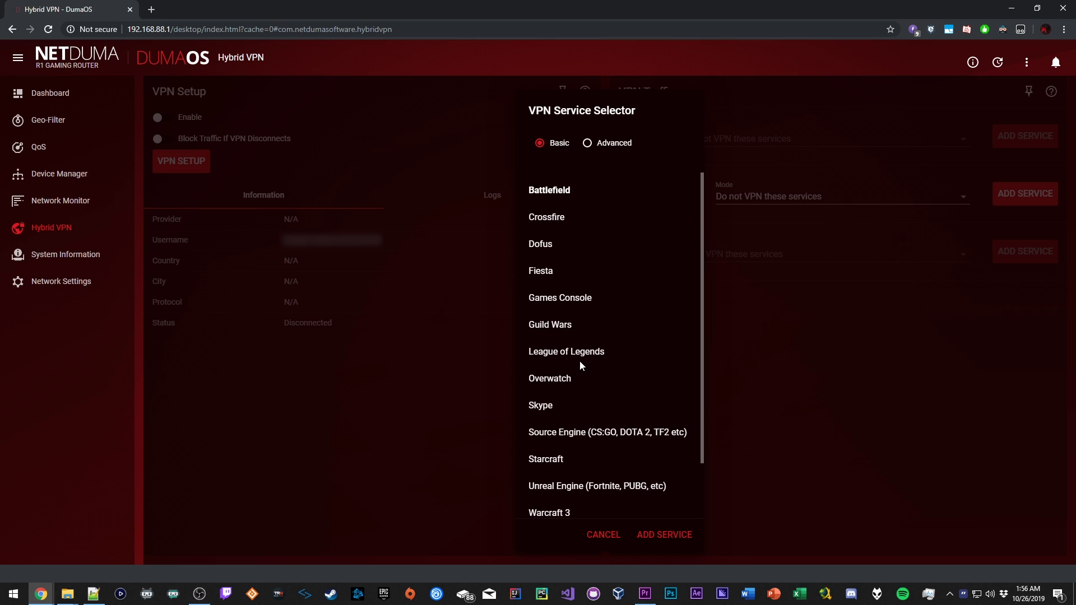
Switch the VPN Service Selector to Advanced and examine its source port, destination port and protocol settings.
{"action": "left_click", "coordinate": [587, 144]}
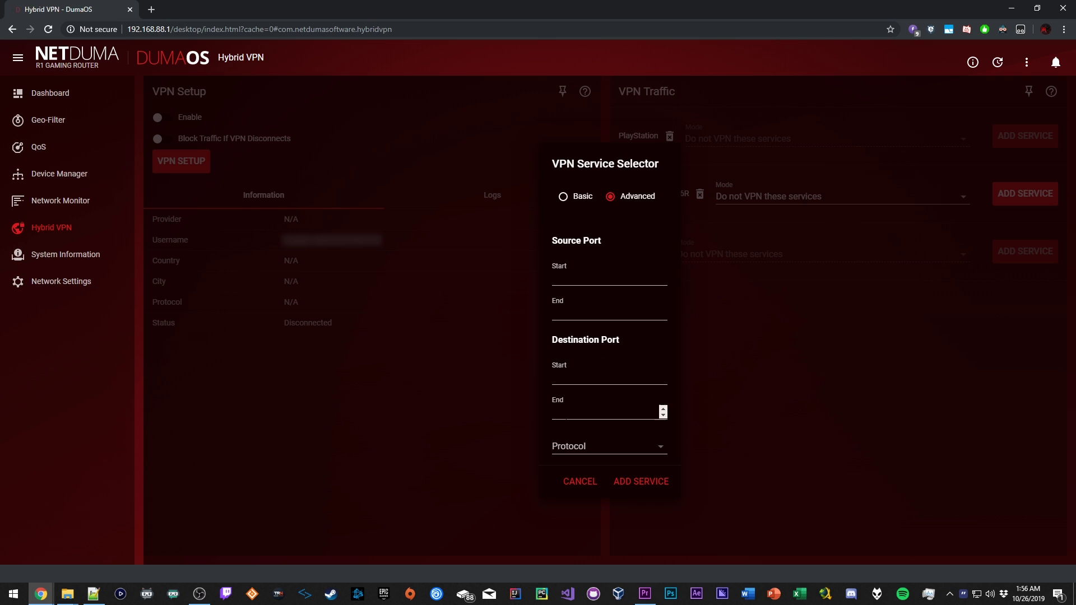
{"action": "left_click", "coordinate": [568, 448]}
{"action": "left_click", "coordinate": [543, 426]}
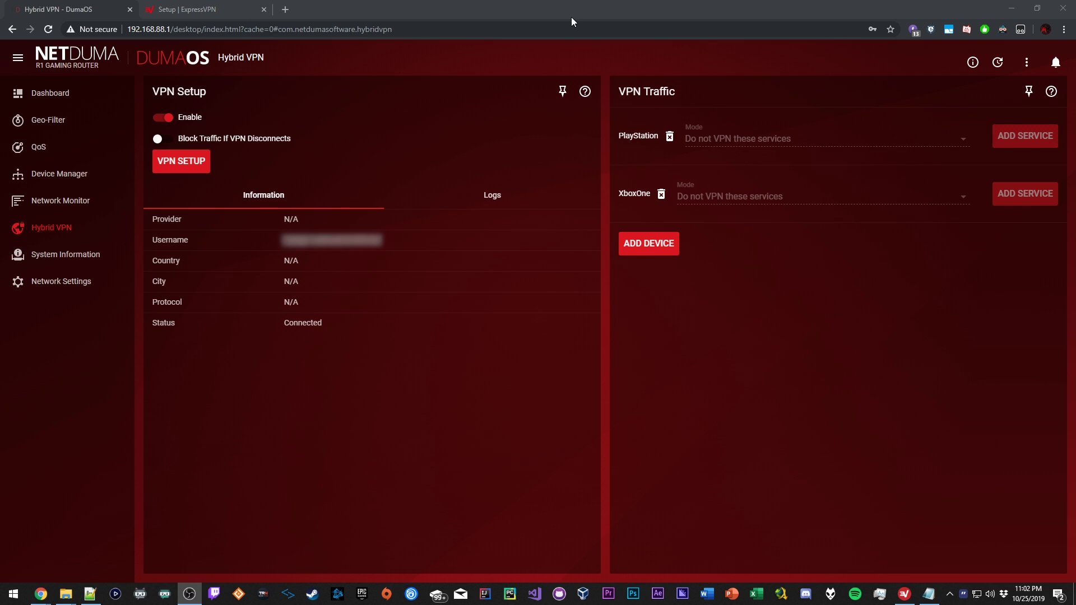
On ExpressVPN's manual setup page, look through the list of available server locations.
{"action": "left_click", "coordinate": [212, 8]}
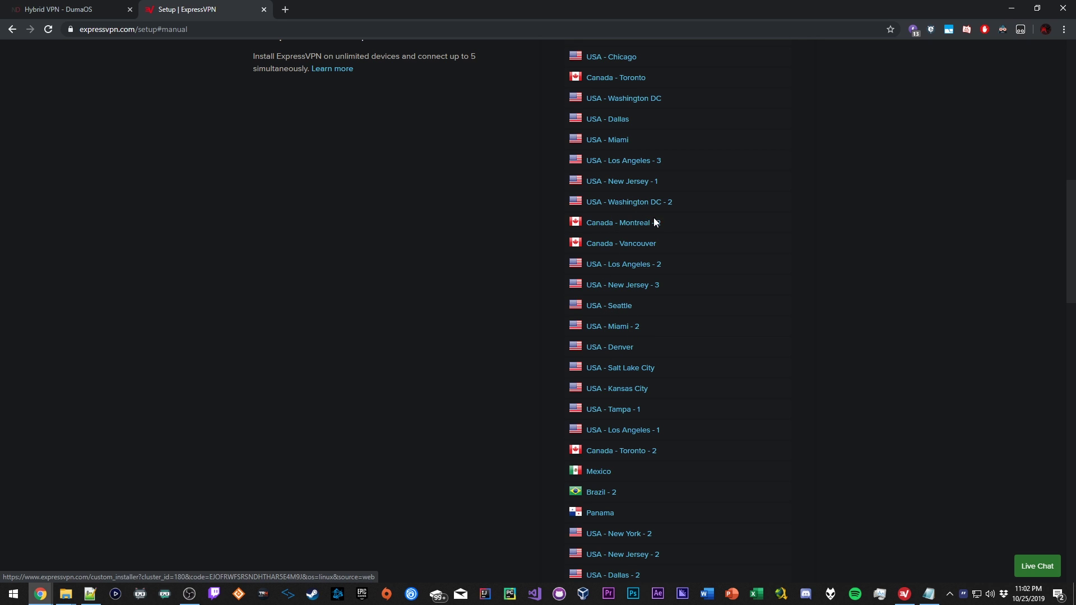
{"action": "scroll", "coordinate": [598, 210], "scroll_direction": "up", "scroll_amount": 1}
{"action": "scroll", "coordinate": [616, 230], "scroll_direction": "down", "scroll_amount": 1}
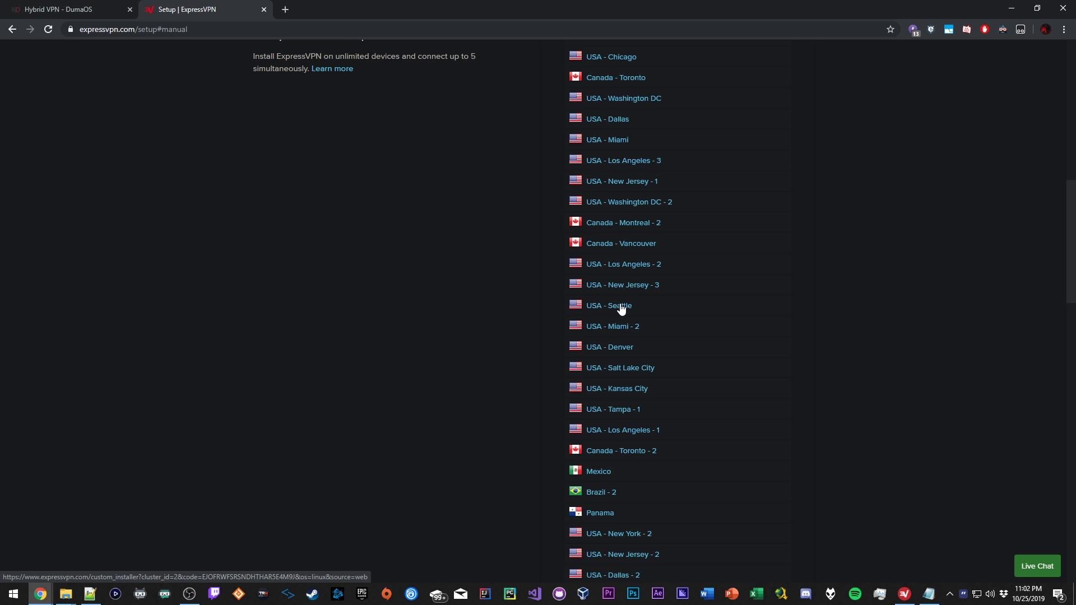
Compare the locations' speed index and latency in ExpressVPN's Speed Test window, minimize it, and return to the router's Hybrid VPN page.
{"action": "left_click", "coordinate": [907, 597]}
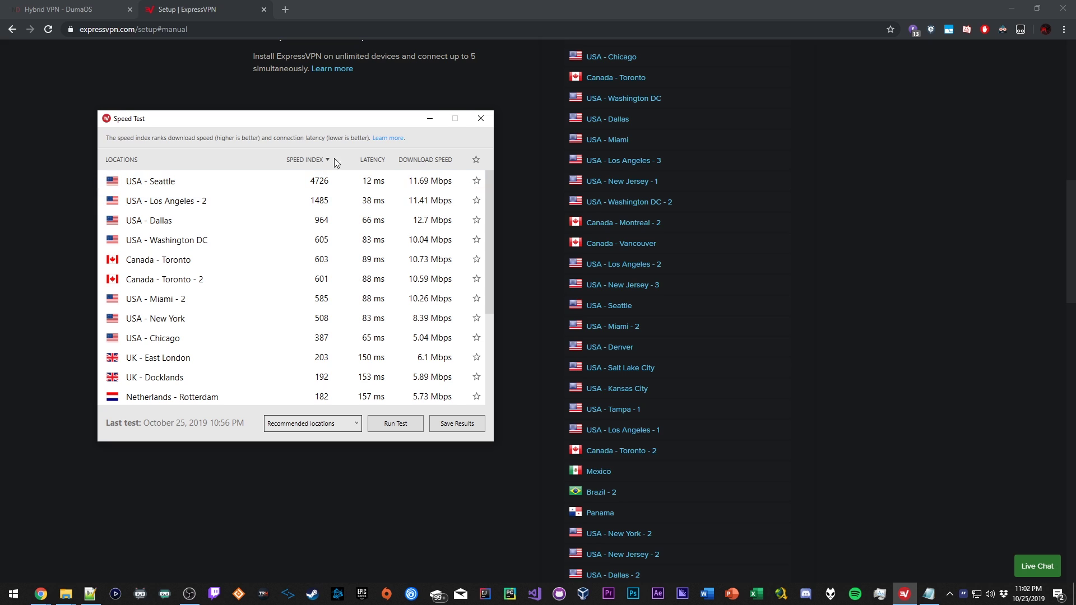
{"action": "left_click", "coordinate": [430, 118]}
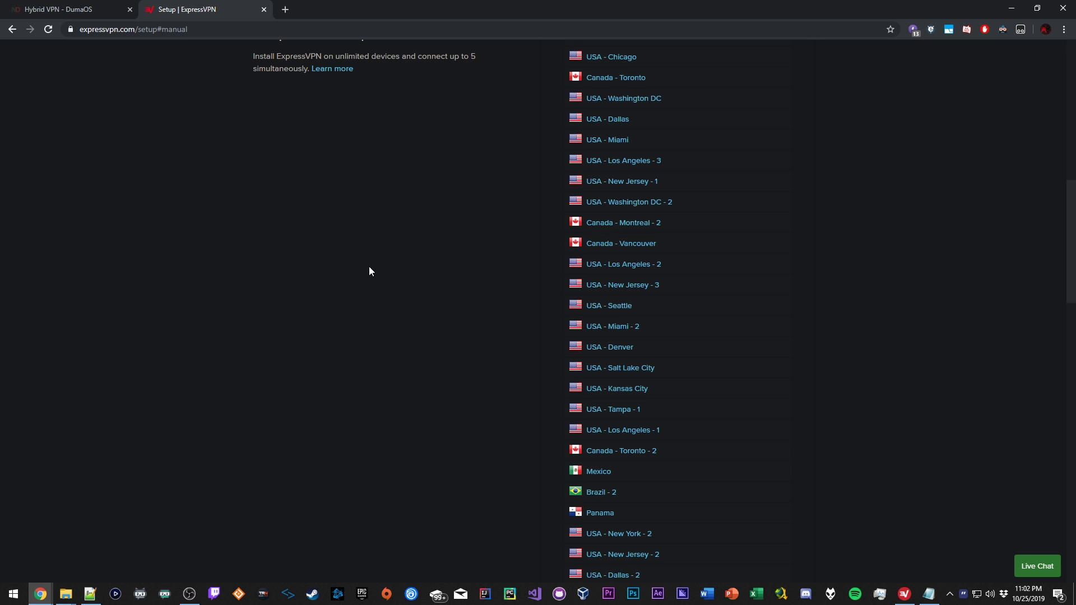
{"action": "left_click", "coordinate": [87, 10]}
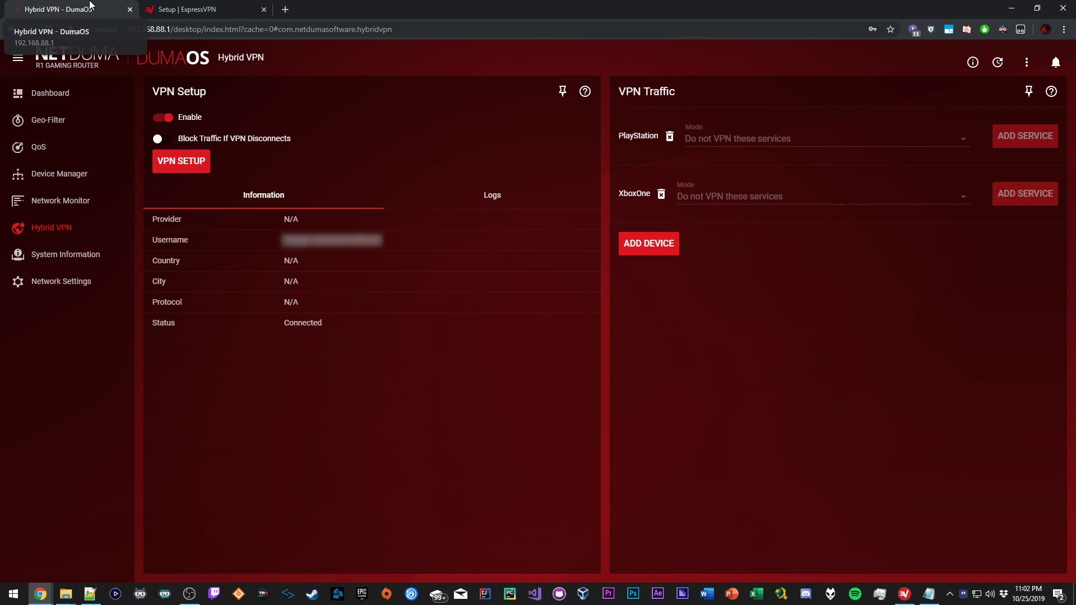